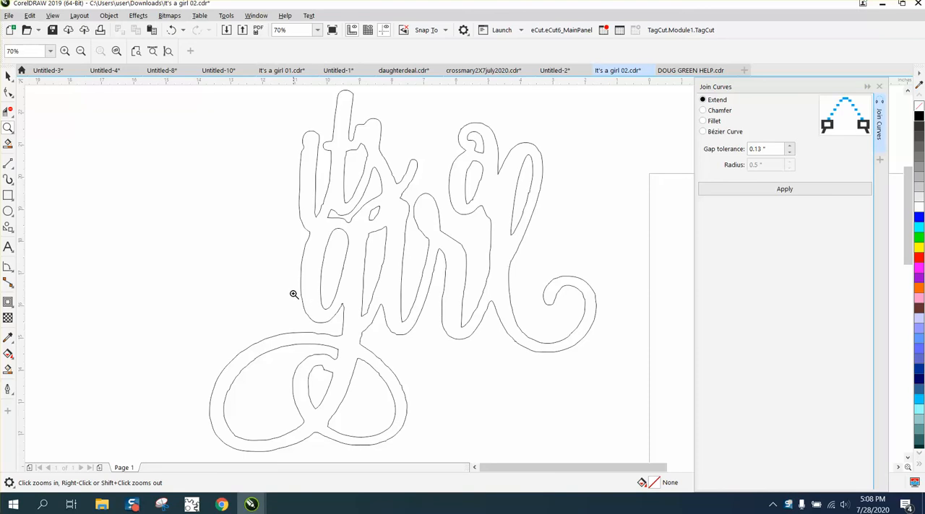
# - Draw a horizontal two-point line about 1.65 inches long across the stem of the g, just above its looped flourish
pyautogui.moveTo(413, 375); pyautogui.dragTo(473, 386)
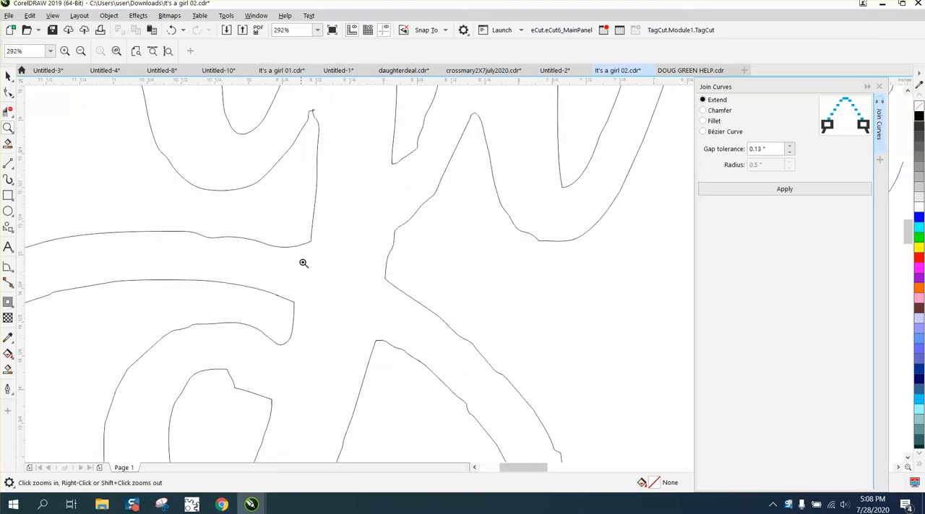
pyautogui.scroll(-4, 404, 272)
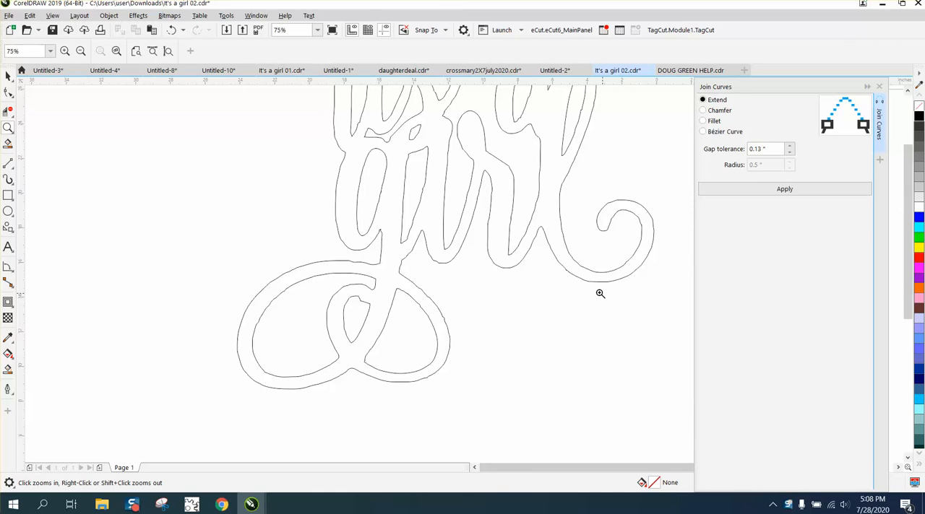
pyautogui.scroll(-4, 599, 289)
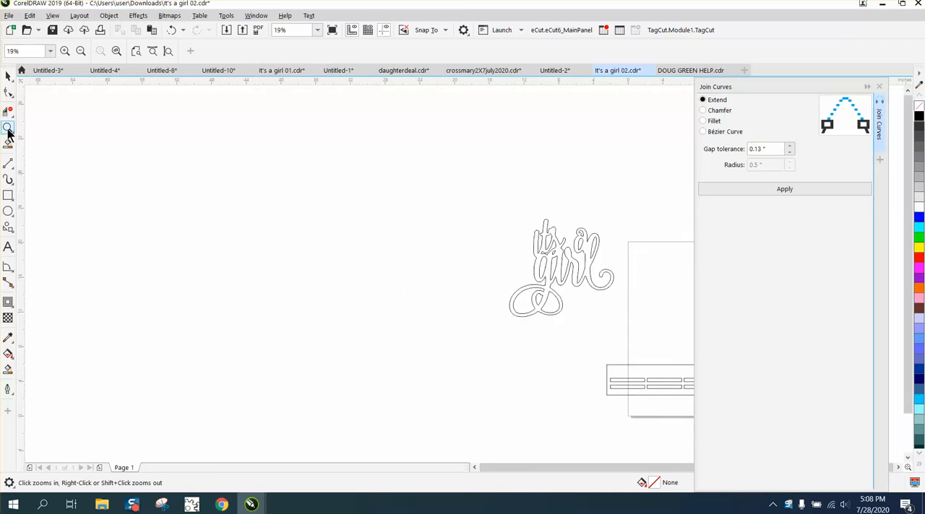
pyautogui.moveTo(489, 263); pyautogui.dragTo(629, 338)
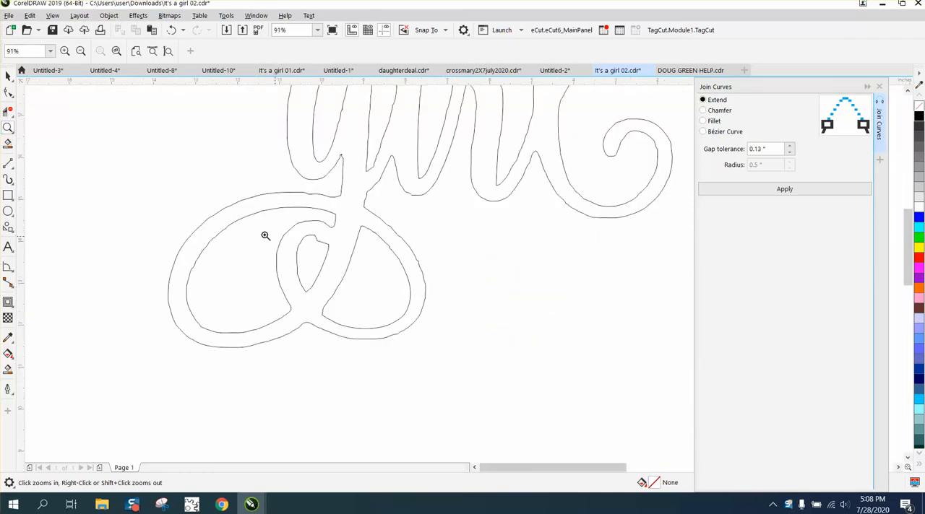
pyautogui.click(9, 165)
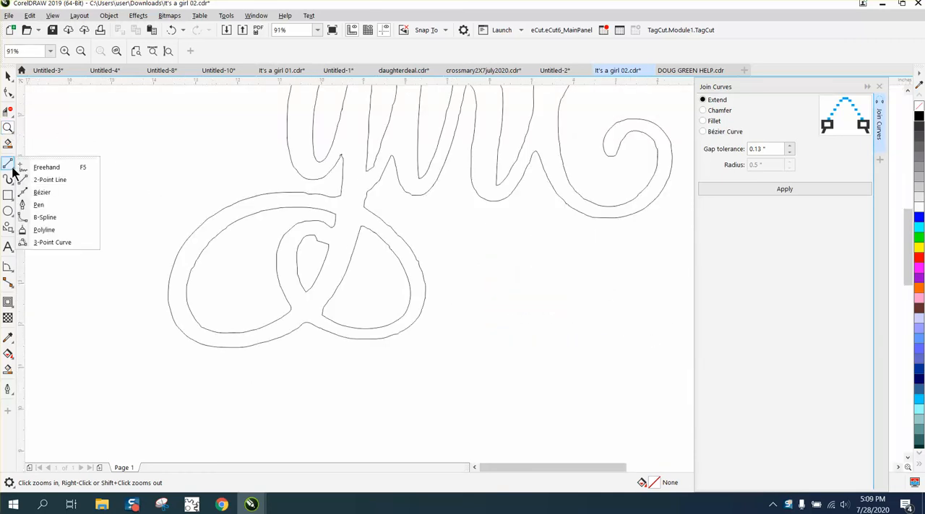
pyautogui.click(46, 179)
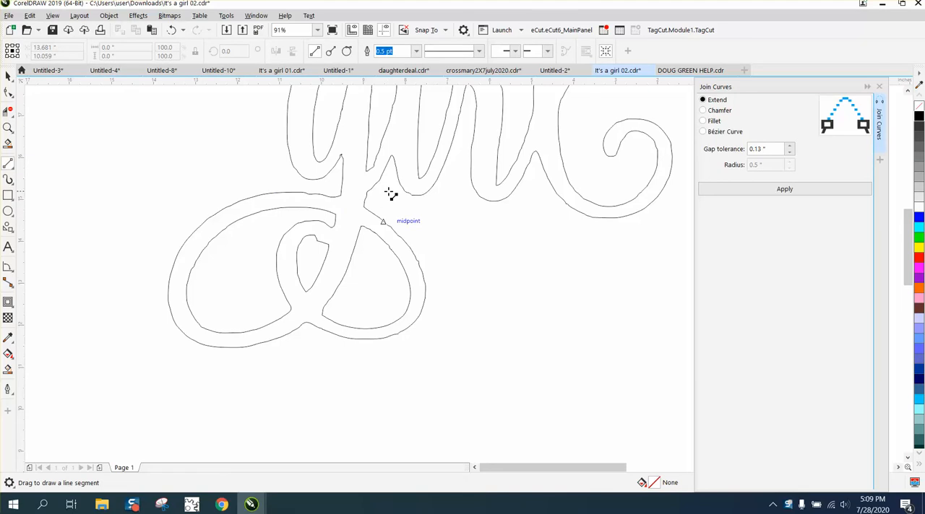
pyautogui.moveTo(388, 191); pyautogui.dragTo(318, 191)
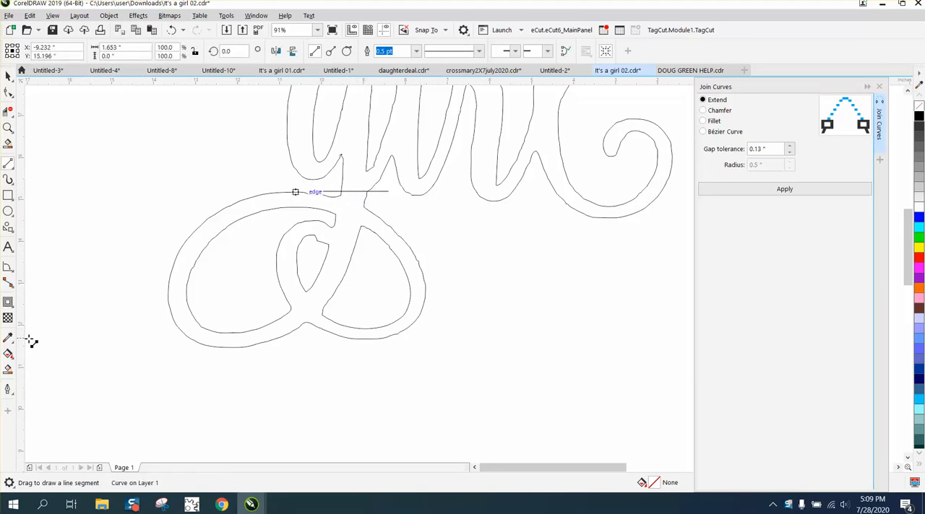
# - Smart-fill the looped flourish below the cut line in black and move the filled copy 12 inches to the left
pyautogui.click(8, 369)
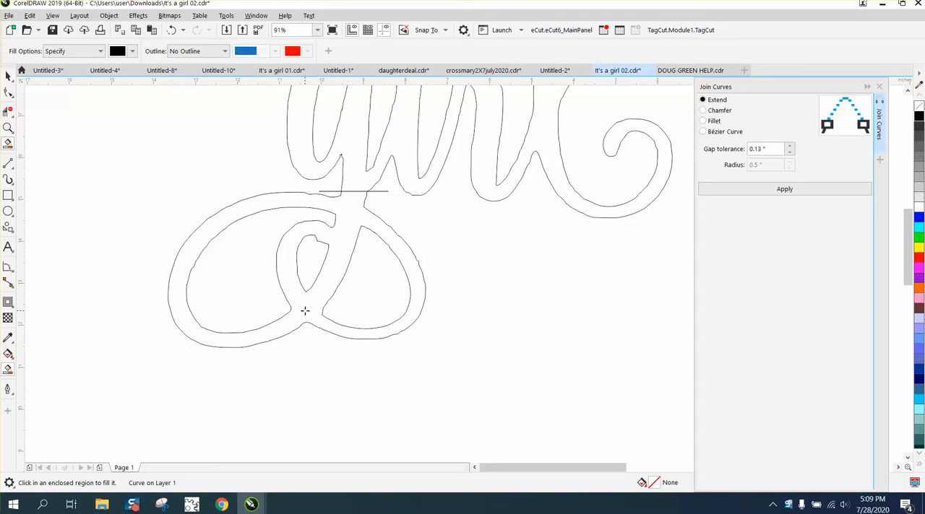
pyautogui.scroll(-3, 491, 325)
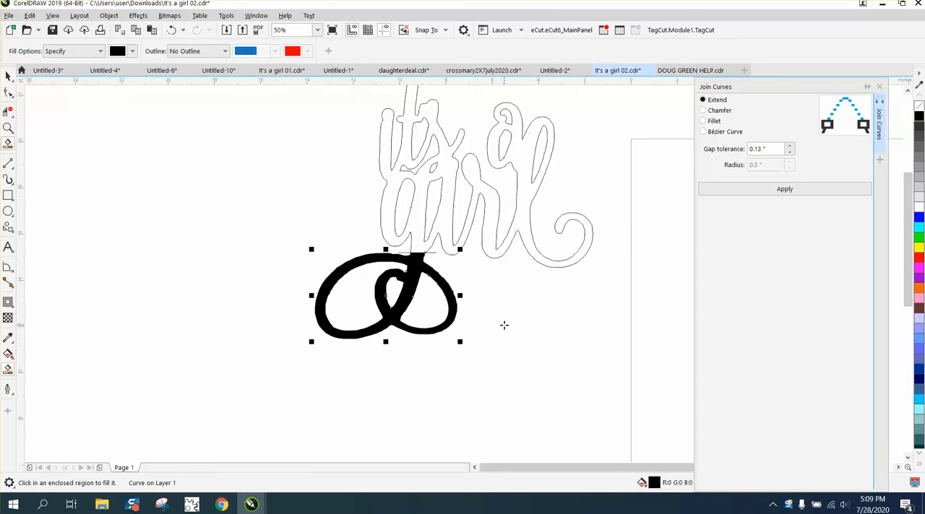
pyautogui.press('Left')
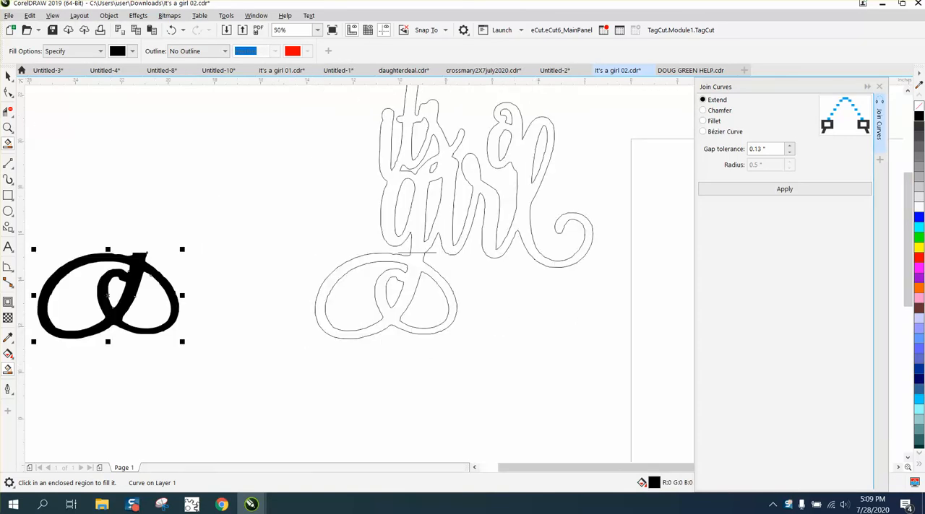
# - Remove the original flourish below the lettering with Virtual Segment Delete, and delete the horizontal cut line
pyautogui.click(8, 92)
pyautogui.click(8, 113)
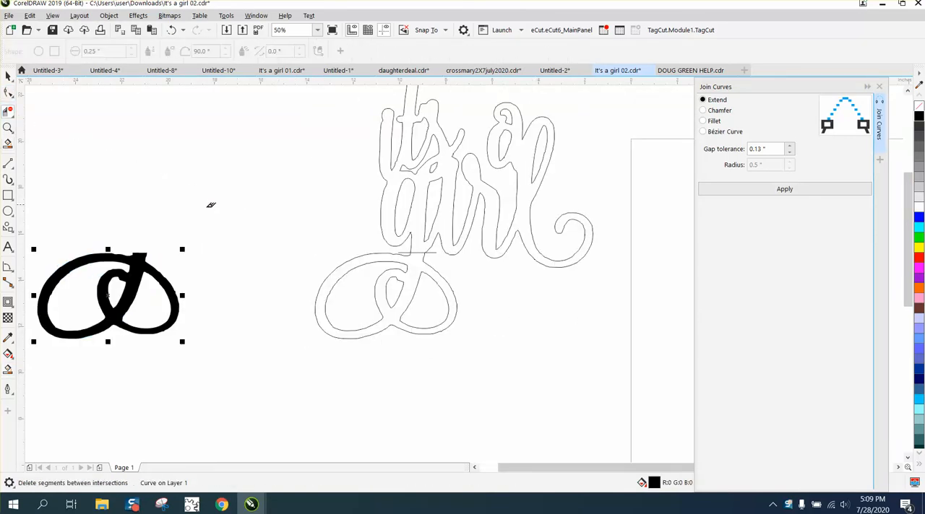
pyautogui.moveTo(283, 272); pyautogui.dragTo(509, 346)
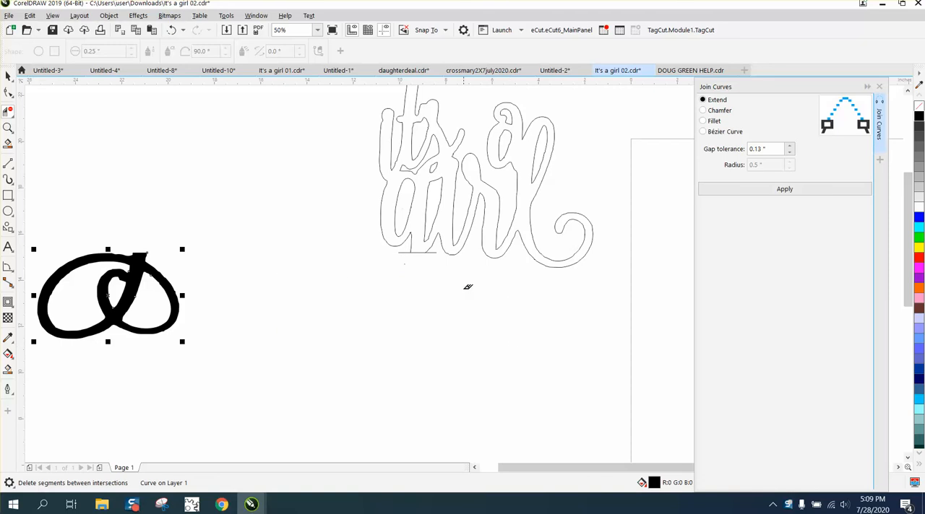
pyautogui.click(8, 76)
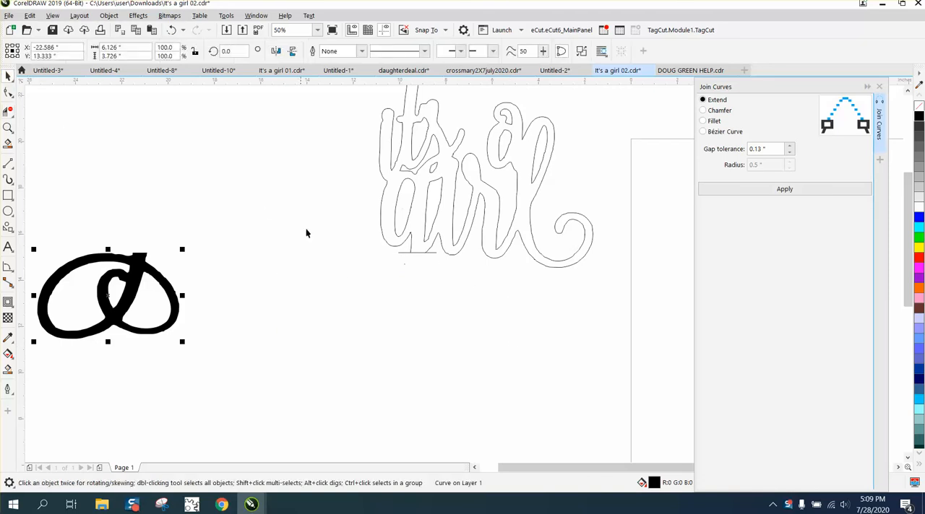
pyautogui.click(433, 253)
pyautogui.click(199, 284)
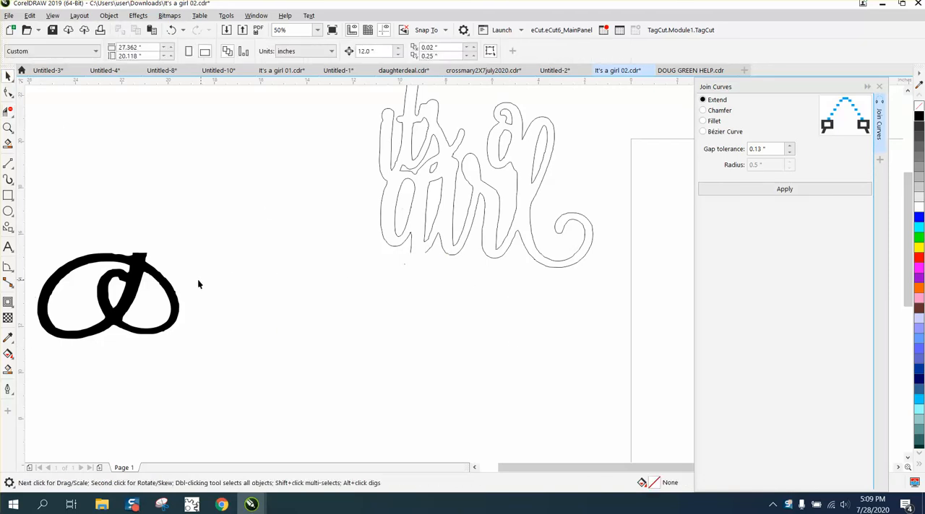
# - Remove the fill from the flourish copy and give it a black outline
pyautogui.click(166, 286)
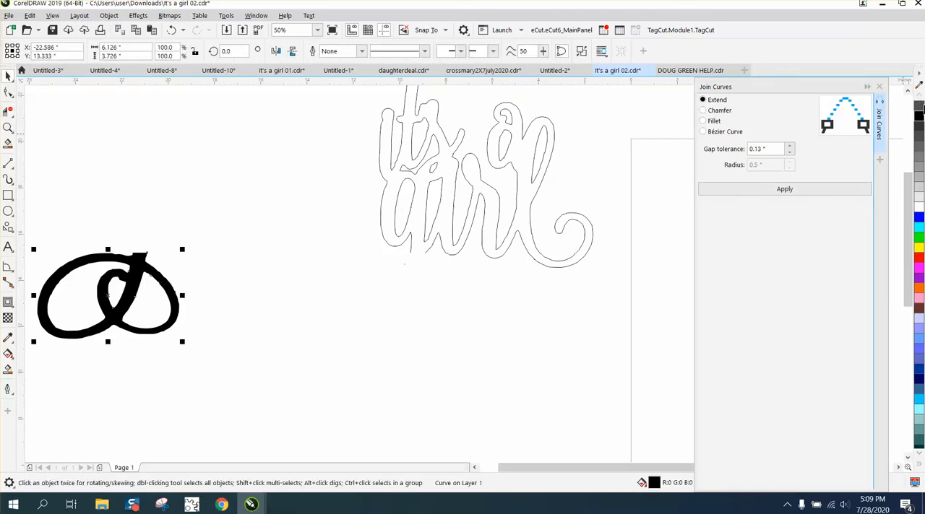
pyautogui.click(919, 106)
pyautogui.rightClick(919, 116)
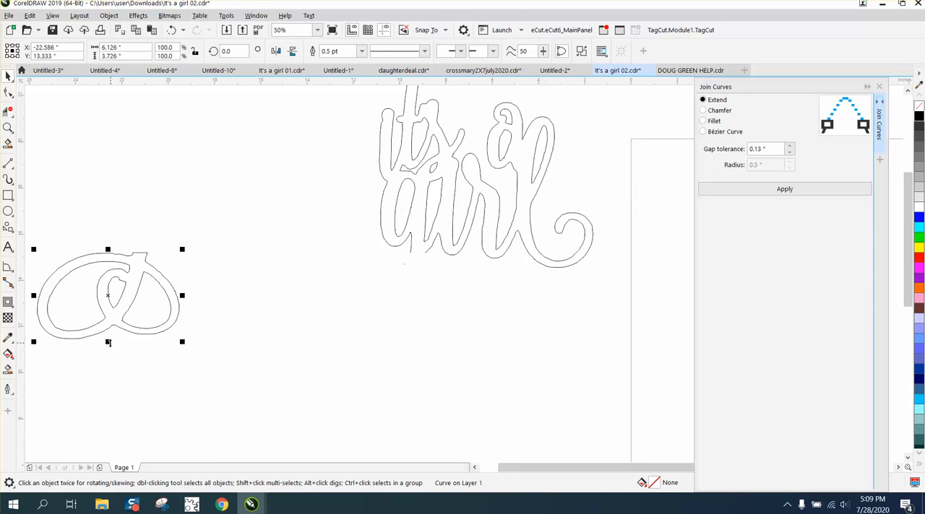
# - Squash the flourish vertically to about 2.17 inches high and move it 12 inches right, back under the lettering
pyautogui.moveTo(108, 342); pyautogui.dragTo(108, 308)
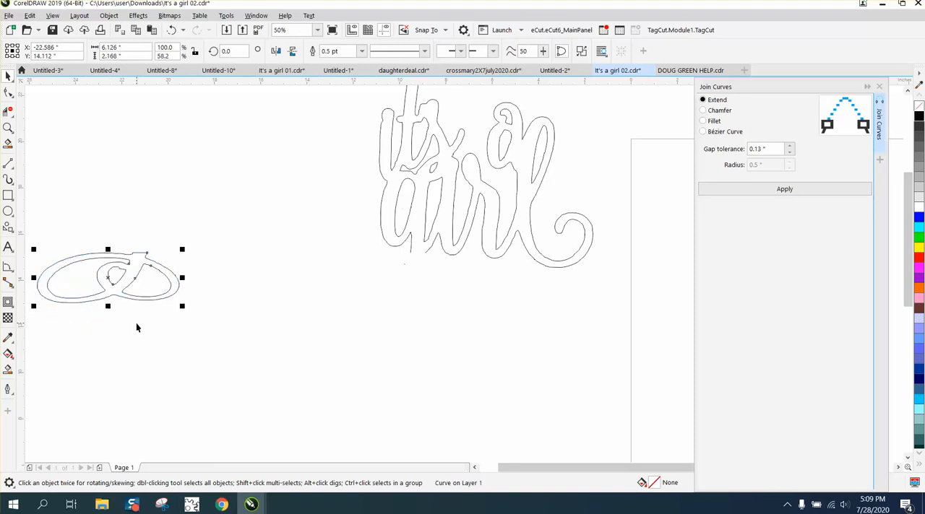
pyautogui.press('Right')
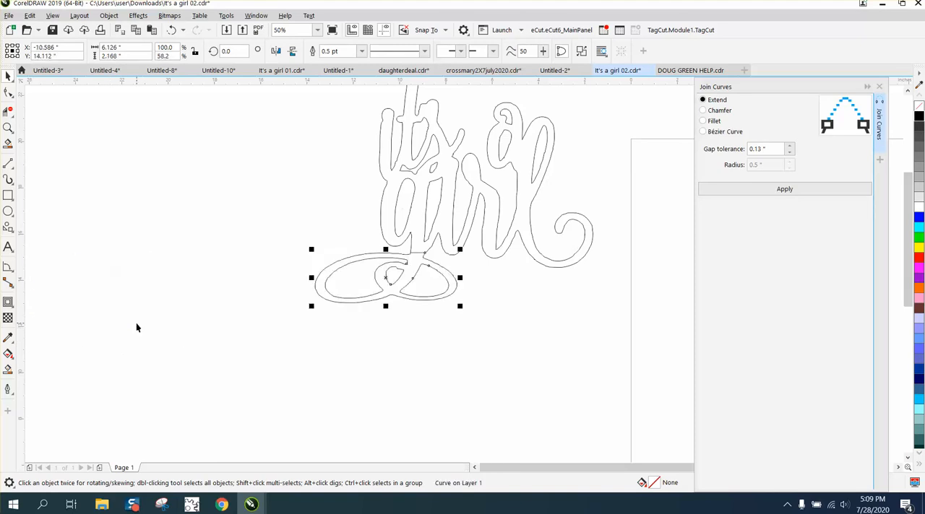
# - Delete the straight segment closing the flourish's upper end where it meets the stem of the g
pyautogui.click(8, 128)
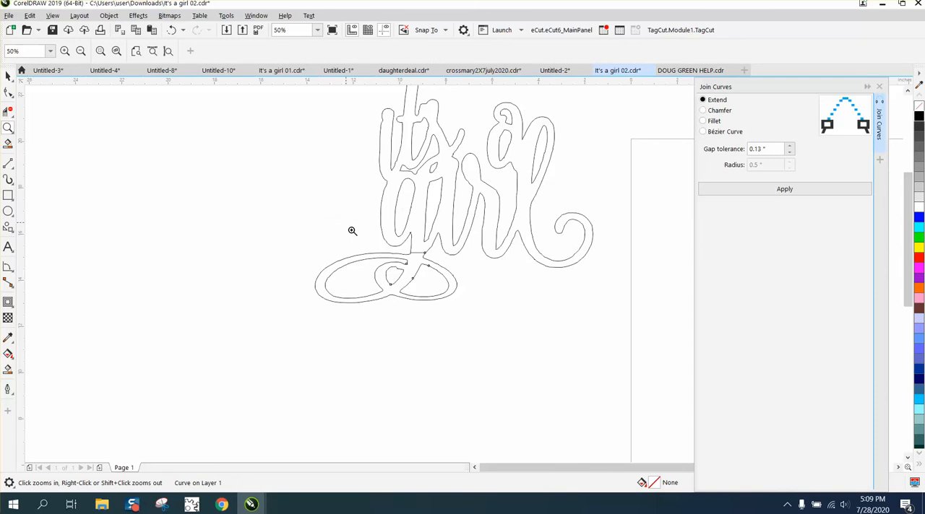
pyautogui.moveTo(351, 230); pyautogui.dragTo(477, 307)
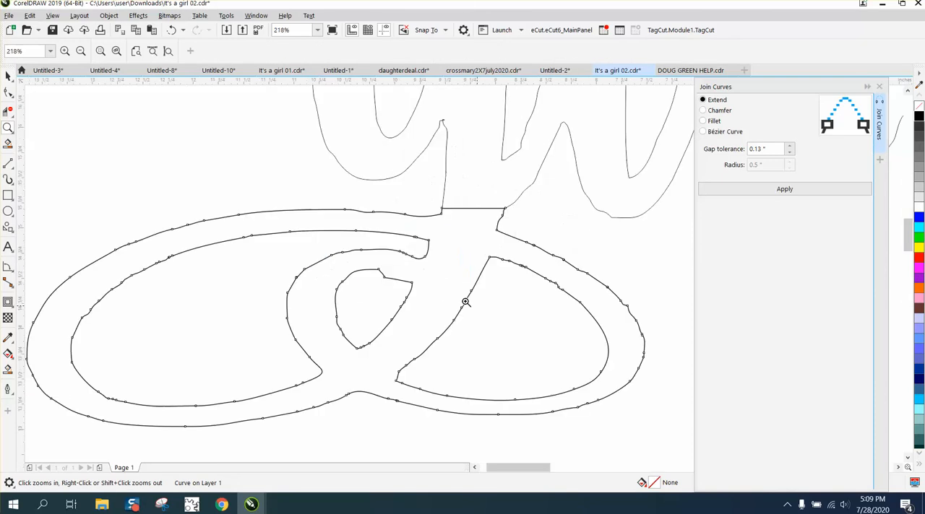
pyautogui.click(8, 111)
pyautogui.click(473, 210)
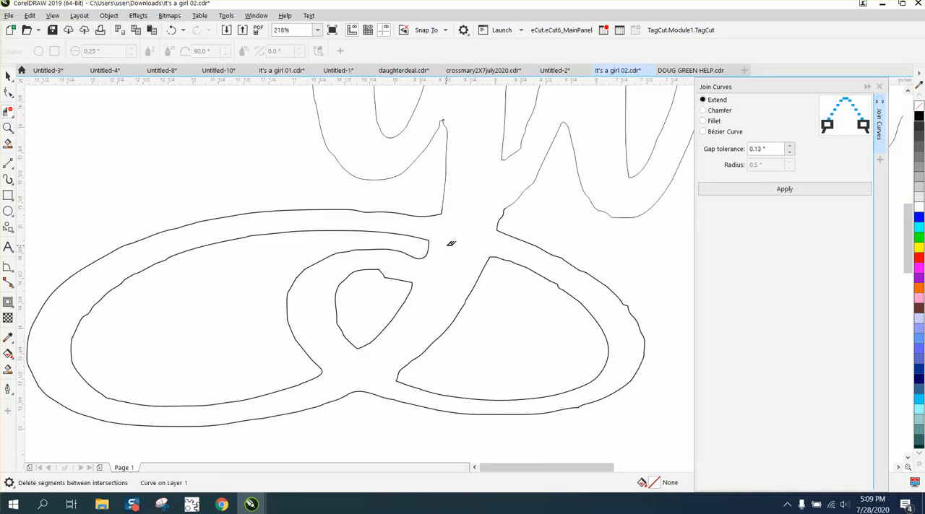
# - Smart-fill the whole "it's a girl" lettering with its flourish in black and move the filled copy 12 inches left
pyautogui.scroll(-4, 452, 243)
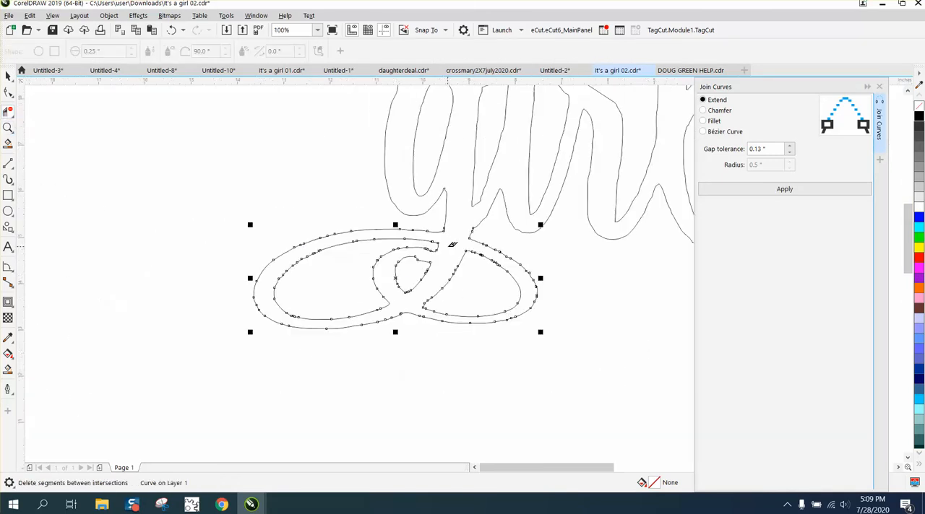
pyautogui.click(8, 369)
pyautogui.scroll(-1, 492, 348)
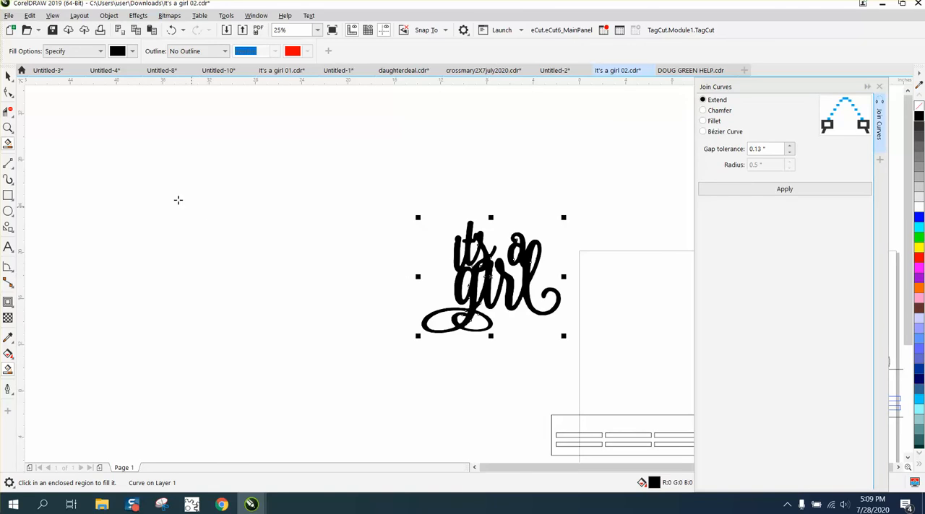
pyautogui.click(8, 76)
pyautogui.press('Left')
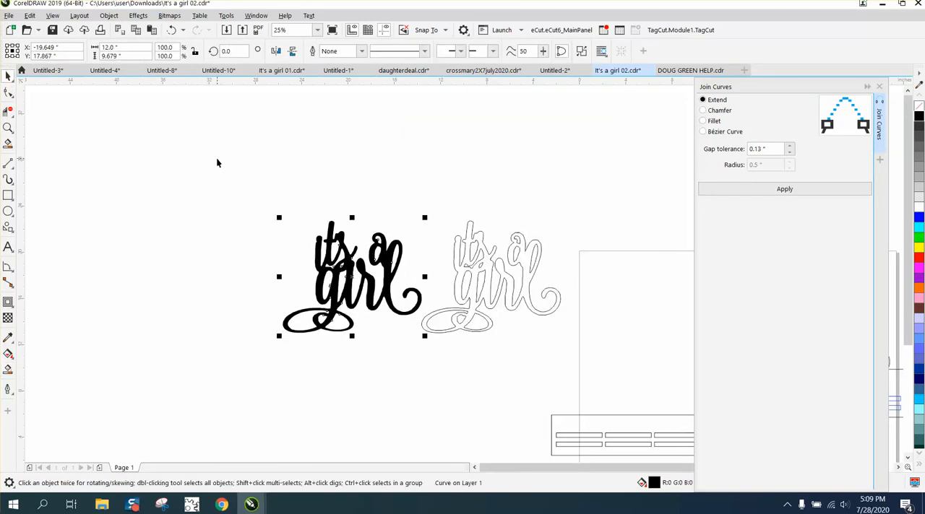
# - Remove the fill from the lettering copy, give it a black outline, and close the Join Curves docker
pyautogui.click(918, 106)
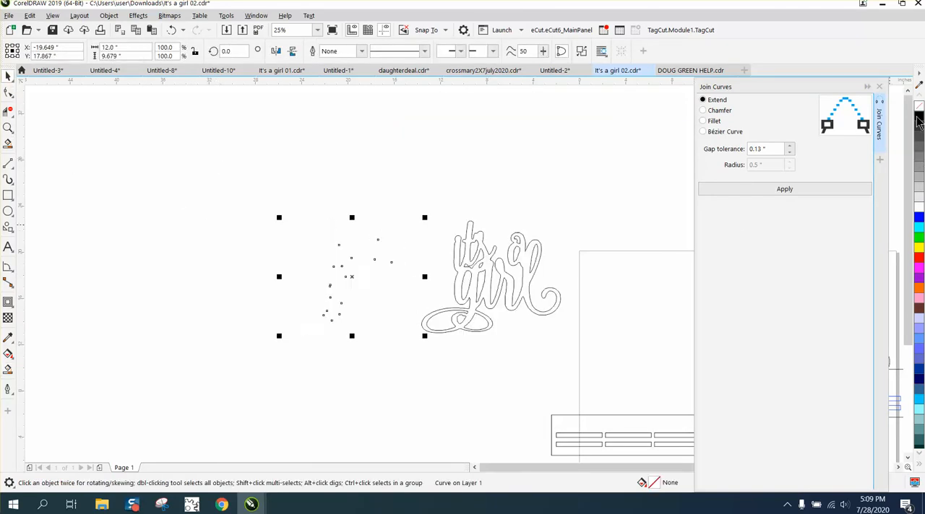
pyautogui.rightClick(918, 117)
pyautogui.click(879, 88)
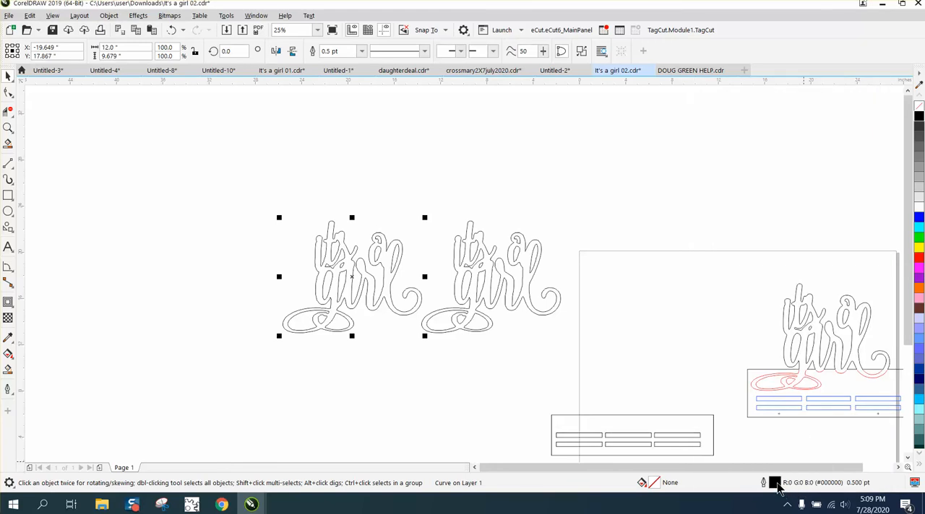
# - Set the lettering copy's outline to hairline width and red
pyautogui.doubleClick(774, 483)
pyautogui.click(353, 209)
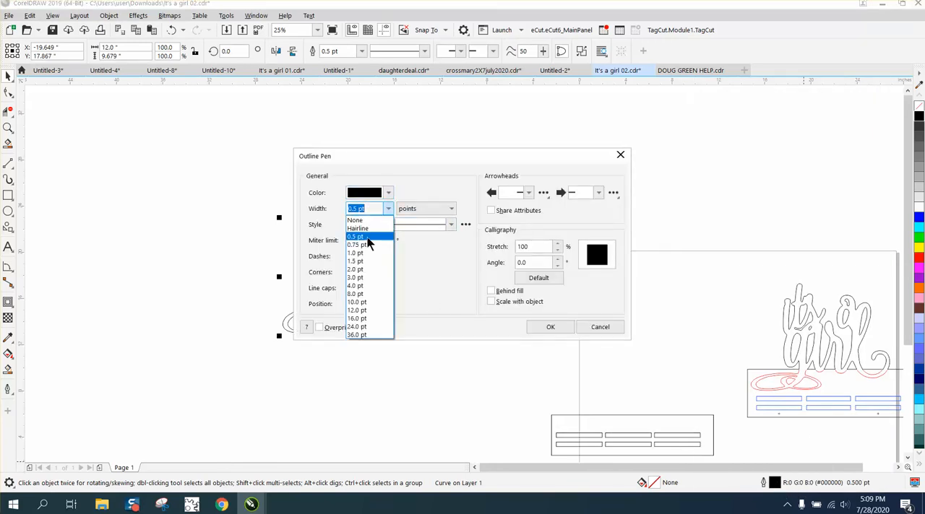
pyautogui.click(367, 229)
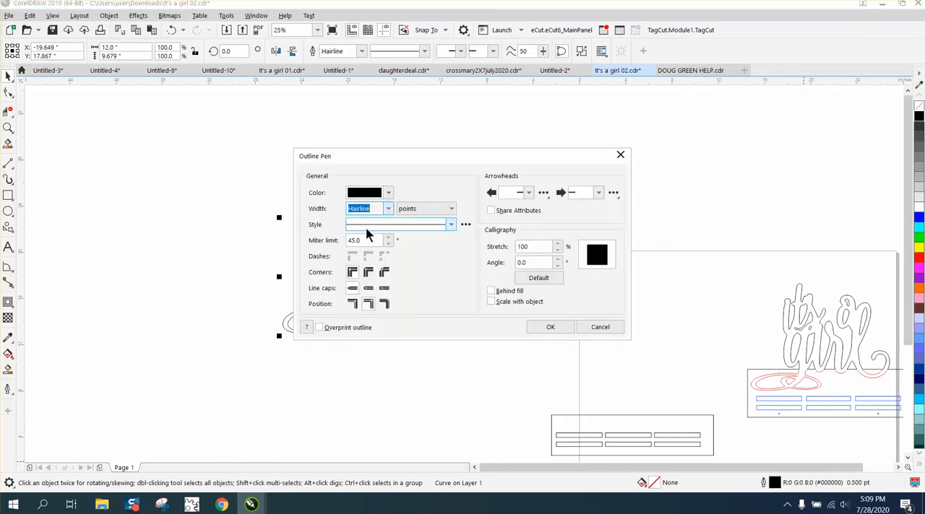
pyautogui.click(388, 193)
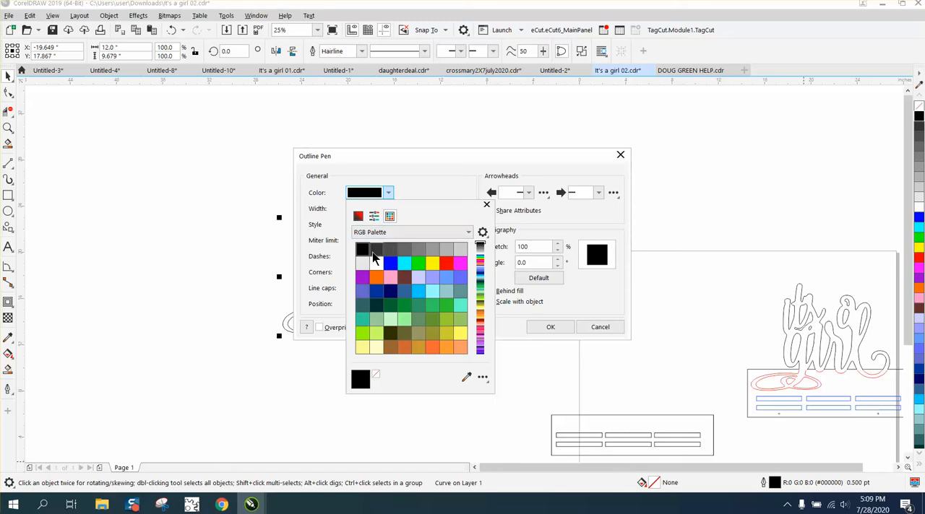
pyautogui.click(446, 263)
pyautogui.click(547, 327)
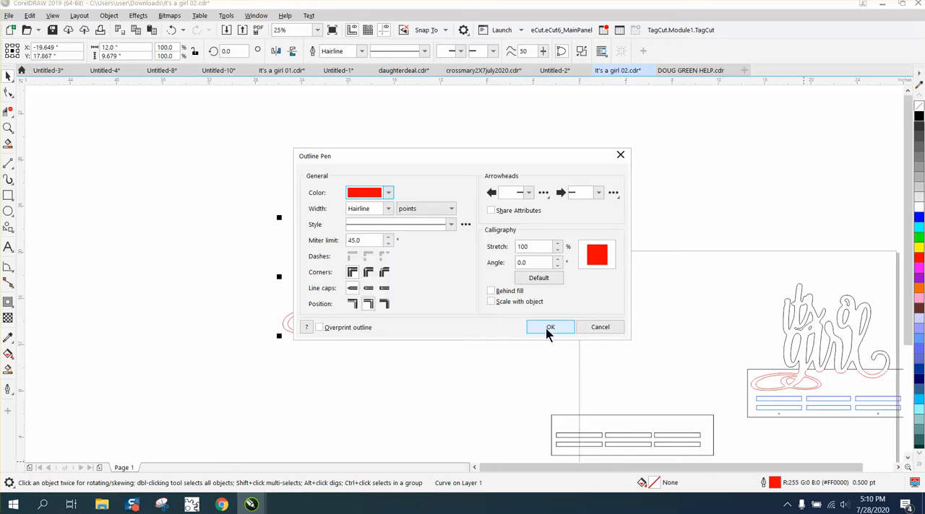
pyautogui.click(547, 329)
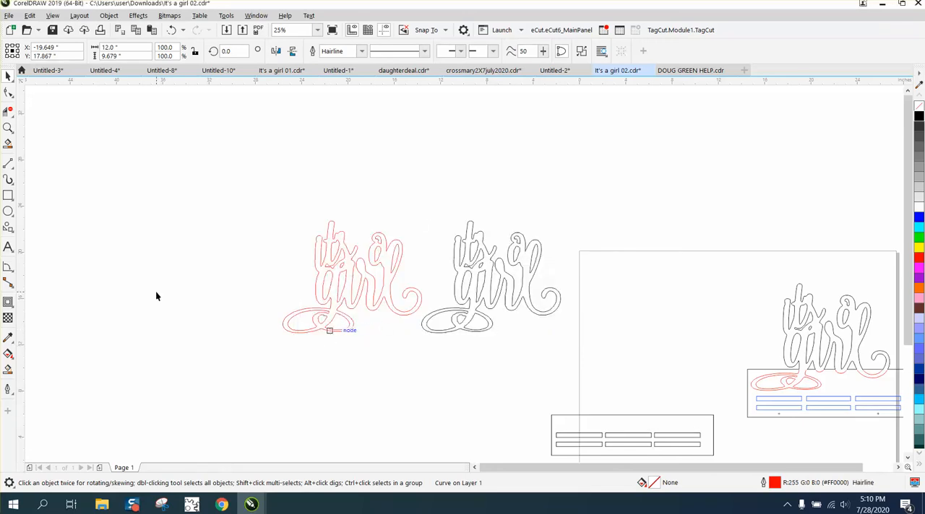
# - Smooth the inner and outer edges of the flourish's right loop on the red copy using the Smooth tool with a 0.5-inch nib
pyautogui.click(8, 128)
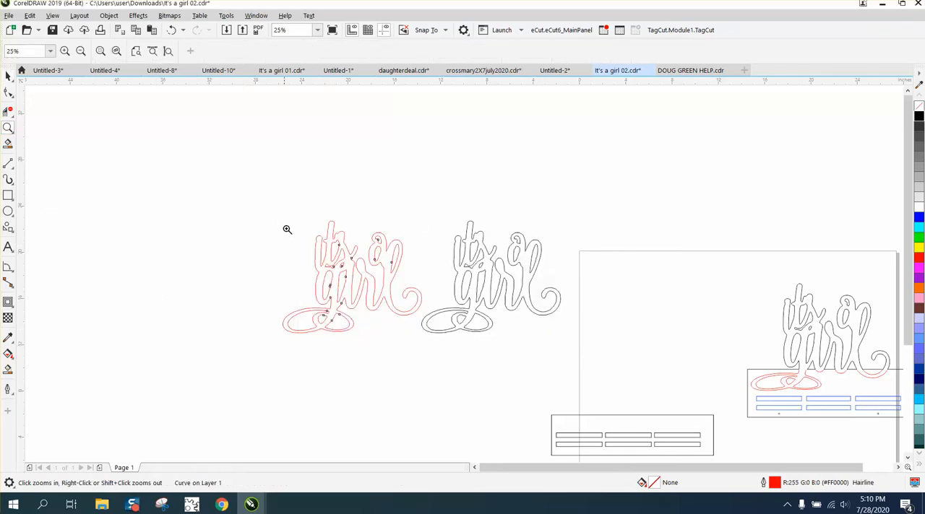
pyautogui.hotkey('shift', 'F2')
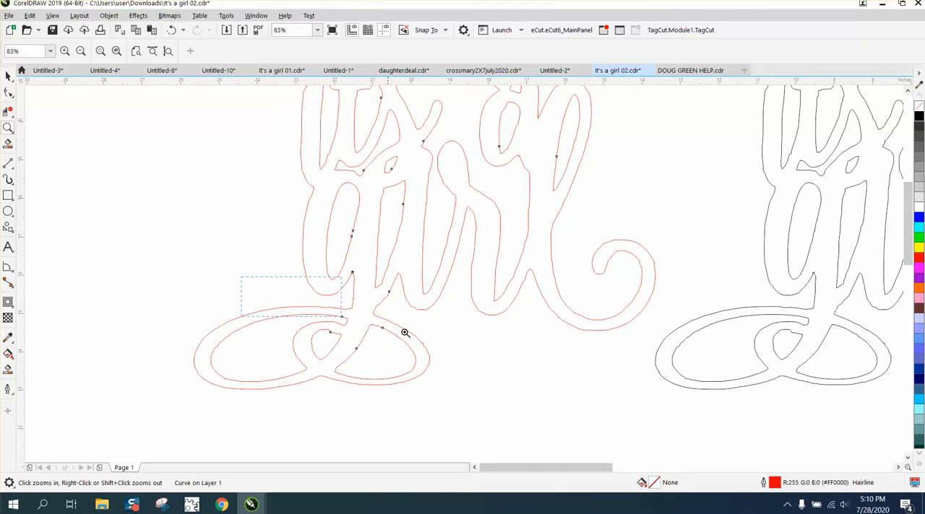
pyautogui.moveTo(512, 408); pyautogui.dragTo(512, 408)
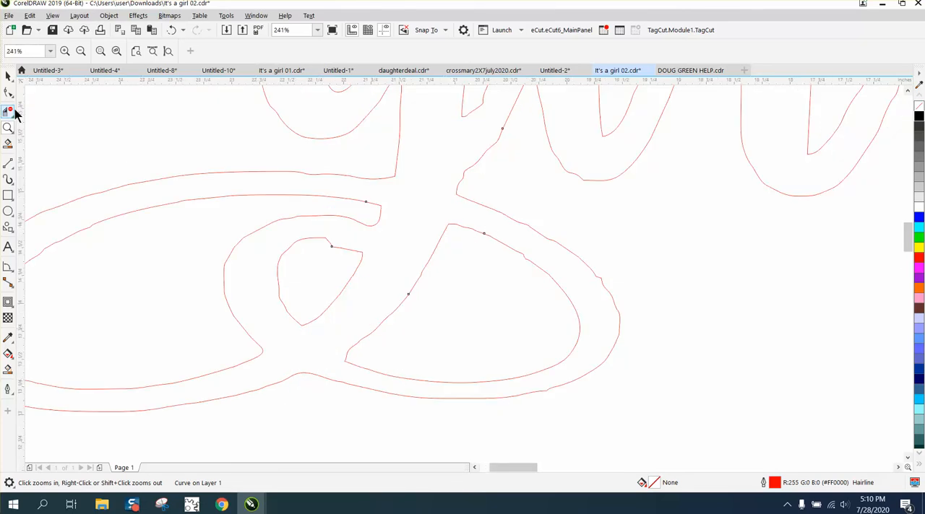
pyautogui.click(13, 101)
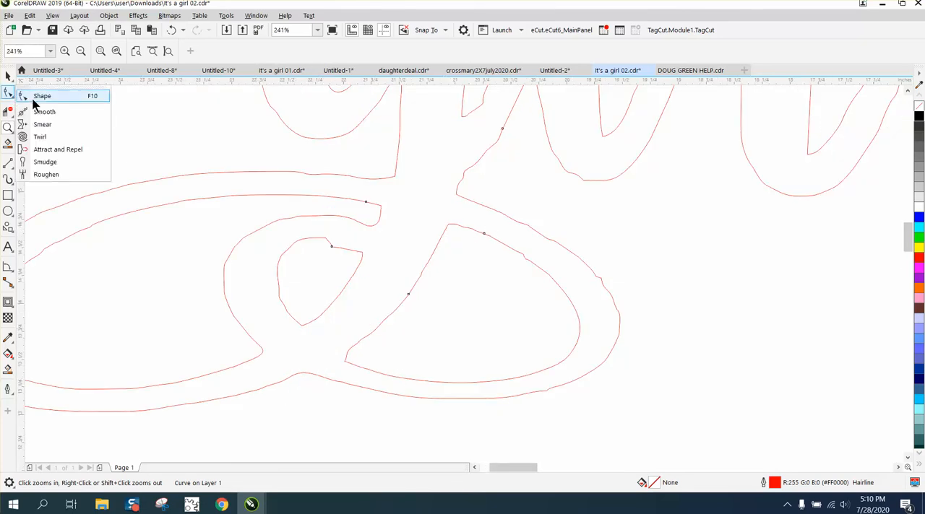
pyautogui.click(43, 112)
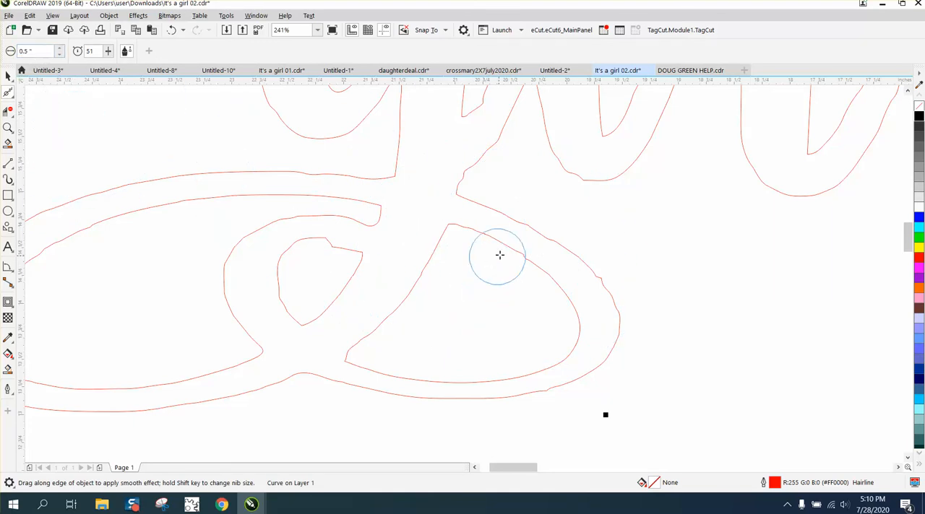
pyautogui.moveTo(507, 248)
pyautogui.mouseDown()
pyautogui.moveTo(565, 293)
pyautogui.moveTo(614, 296)
pyautogui.mouseUp()
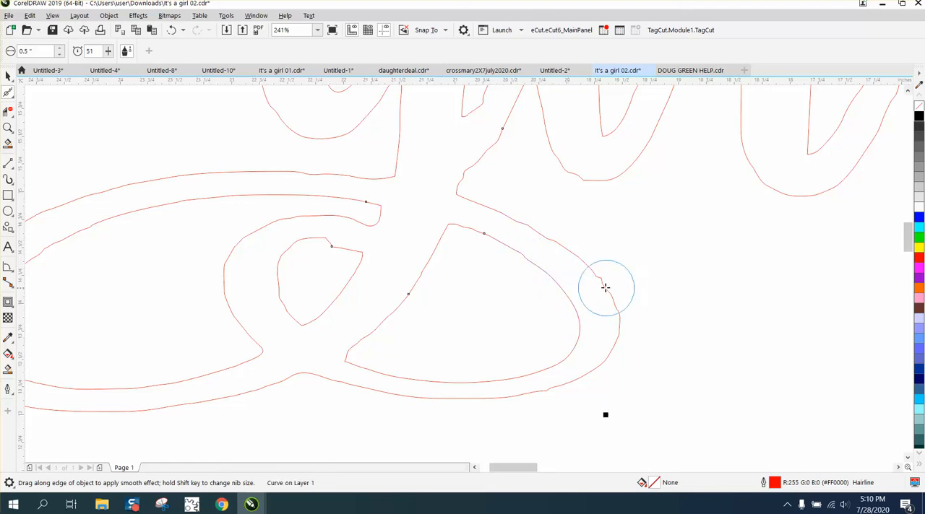
pyautogui.moveTo(557, 244)
pyautogui.mouseDown()
pyautogui.moveTo(600, 277)
pyautogui.moveTo(562, 245)
pyautogui.moveTo(485, 206)
pyautogui.moveTo(606, 283)
pyautogui.moveTo(625, 343)
pyautogui.moveTo(618, 331)
pyautogui.mouseUp()
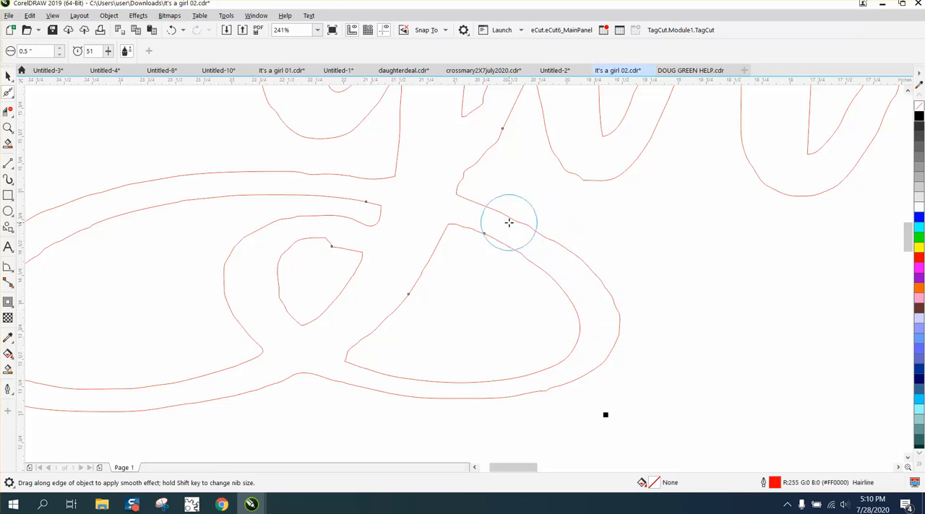
pyautogui.moveTo(537, 233); pyautogui.dragTo(496, 214)
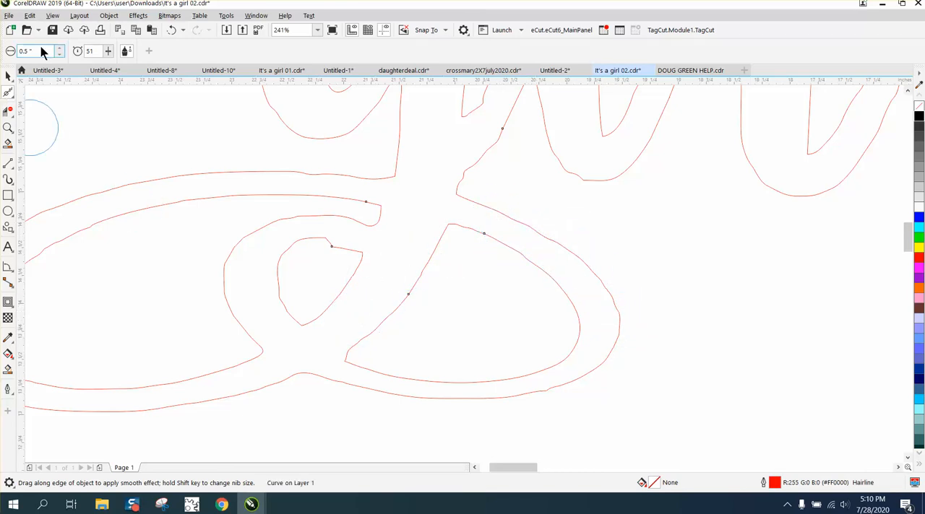
# - Set the smoothing nib to 1 inch and smooth the right loop's upper outer edge and the adjoining edge rising toward the lettering
pyautogui.write('1')
pyautogui.press('Return')
pyautogui.moveTo(569, 257); pyautogui.dragTo(506, 227)
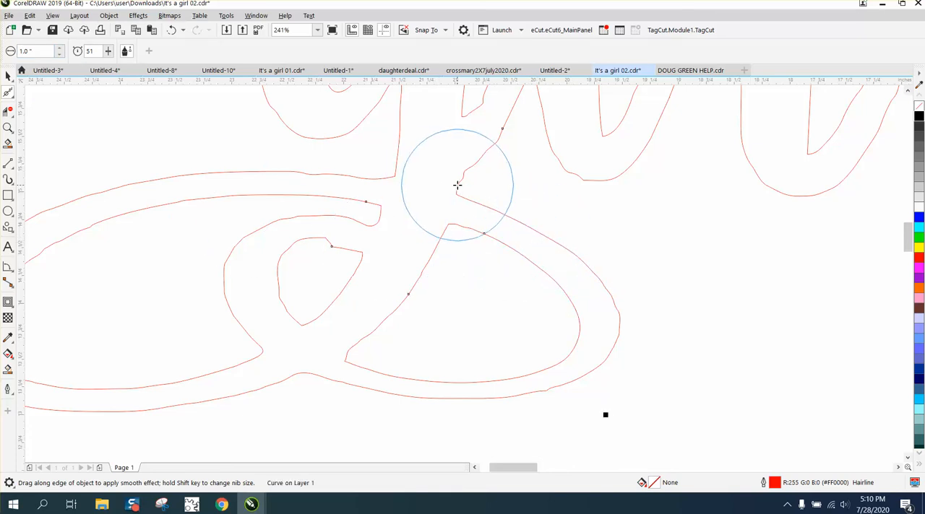
pyautogui.moveTo(457, 186)
pyautogui.mouseDown()
pyautogui.moveTo(482, 147)
pyautogui.moveTo(498, 140)
pyautogui.mouseUp()
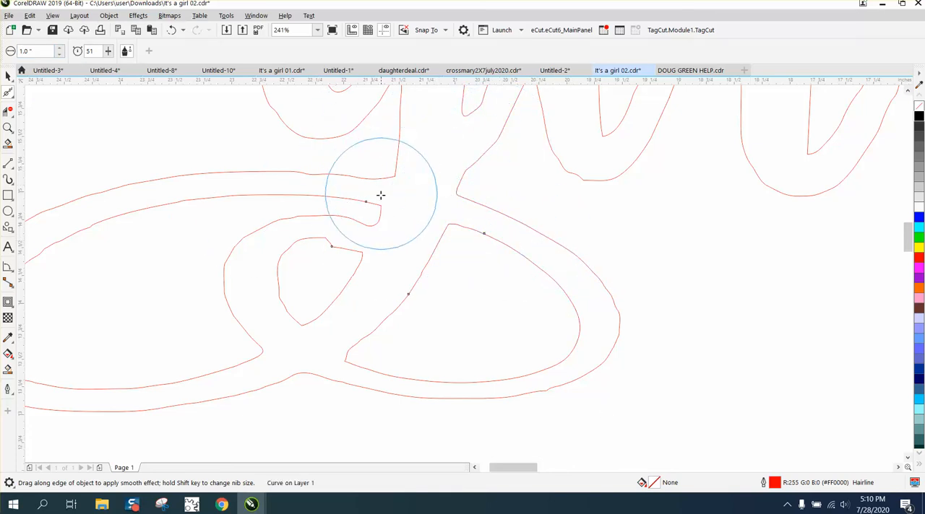
# - Smooth the left loop's edges, its rounded inner end, the small teardrop opening and the flourish's lower edge
pyautogui.moveTo(380, 195); pyautogui.dragTo(258, 194)
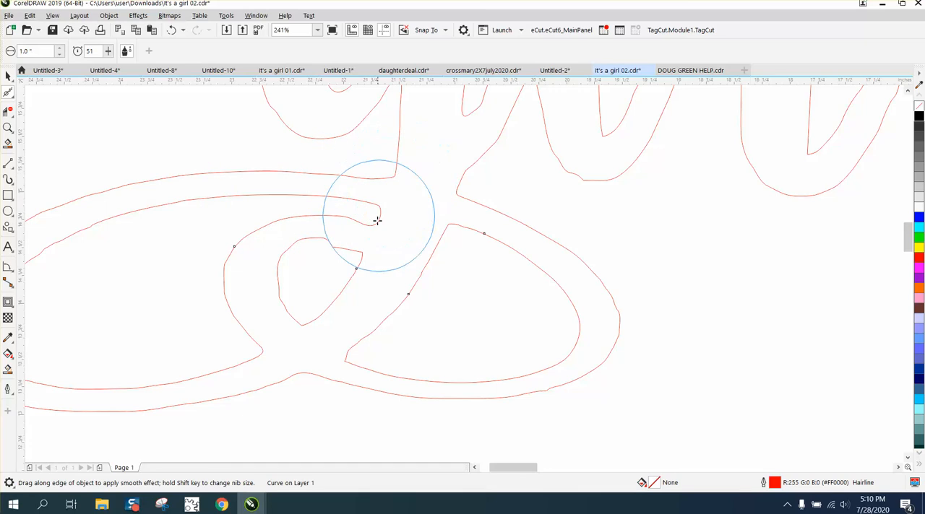
pyautogui.moveTo(355, 252)
pyautogui.mouseDown()
pyautogui.moveTo(308, 244)
pyautogui.moveTo(303, 287)
pyautogui.moveTo(359, 234)
pyautogui.moveTo(260, 224)
pyautogui.moveTo(251, 336)
pyautogui.moveTo(322, 368)
pyautogui.moveTo(353, 368)
pyautogui.moveTo(347, 357)
pyautogui.moveTo(403, 305)
pyautogui.moveTo(357, 363)
pyautogui.moveTo(467, 378)
pyautogui.moveTo(552, 344)
pyautogui.moveTo(562, 357)
pyautogui.mouseUp()
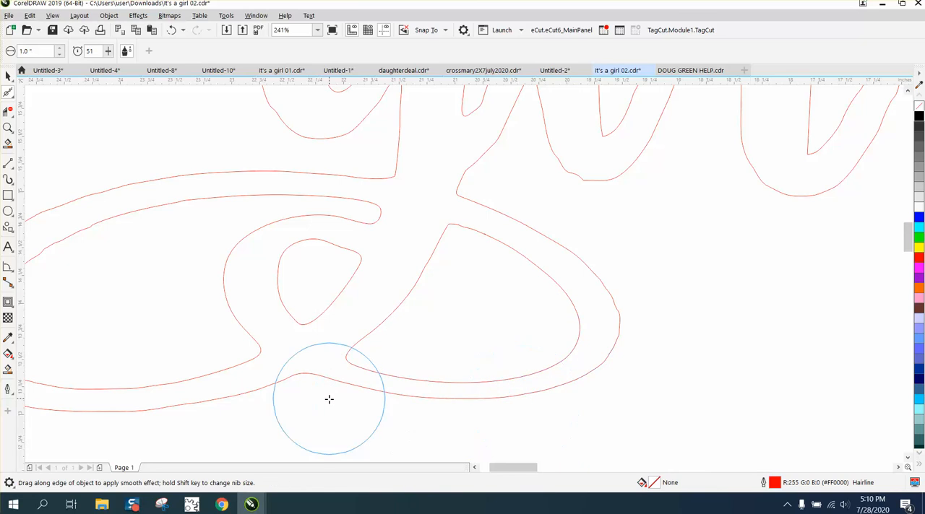
pyautogui.scroll(-3, 238, 340)
pyautogui.moveTo(236, 336)
pyautogui.mouseDown()
pyautogui.moveTo(139, 297)
pyautogui.moveTo(123, 316)
pyautogui.moveTo(124, 352)
pyautogui.moveTo(228, 364)
pyautogui.moveTo(150, 271)
pyautogui.moveTo(86, 319)
pyautogui.moveTo(85, 337)
pyautogui.moveTo(121, 376)
pyautogui.moveTo(213, 381)
pyautogui.mouseUp()
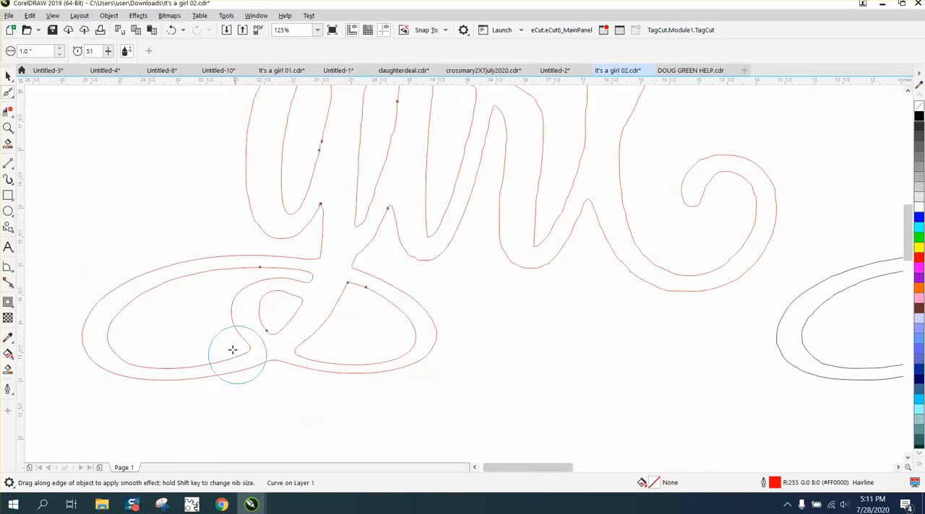
# - Raise the smoothing rate to 100 and smooth the right edge of the i's narrow opening in "girl"
pyautogui.click(108, 51)
pyautogui.moveTo(108, 71); pyautogui.dragTo(137, 68)
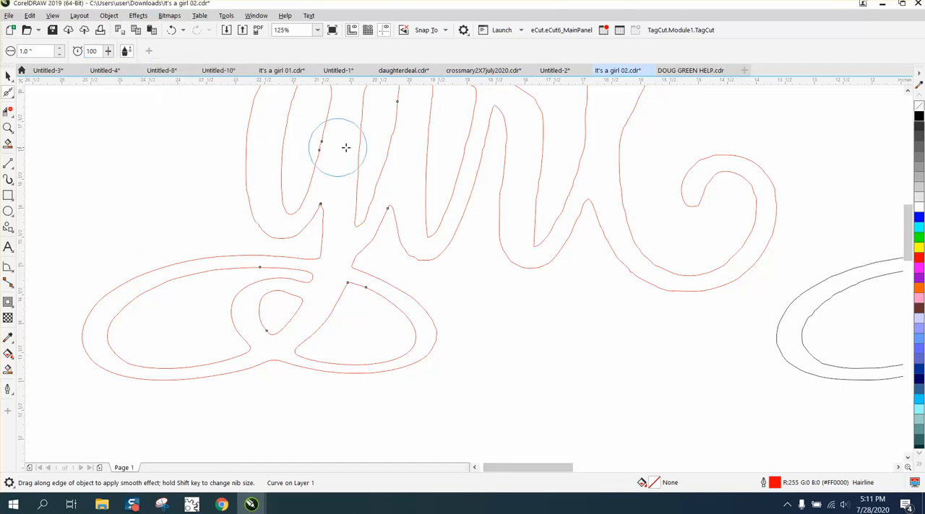
pyautogui.moveTo(396, 128)
pyautogui.mouseDown()
pyautogui.moveTo(382, 167)
pyautogui.moveTo(388, 143)
pyautogui.moveTo(392, 161)
pyautogui.mouseUp()
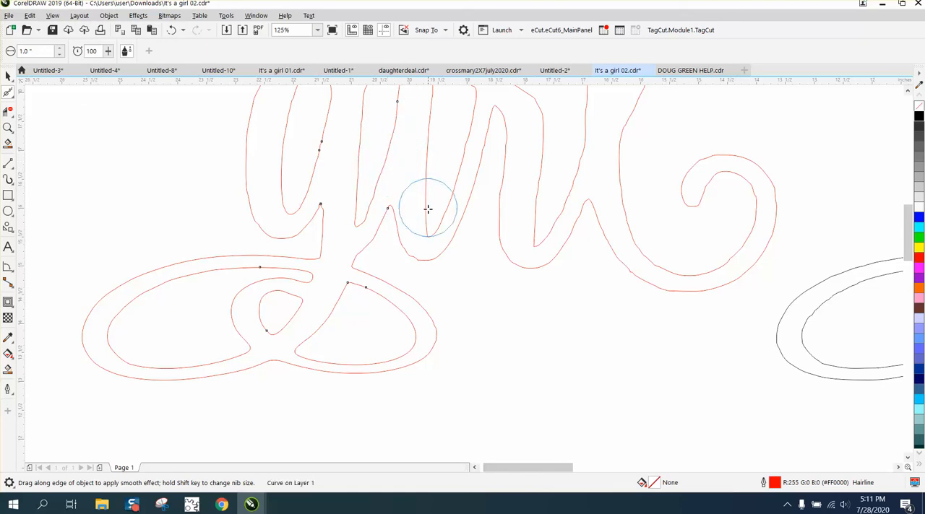
# - Lower the Smooth tool's rate to 56
pyautogui.click(106, 52)
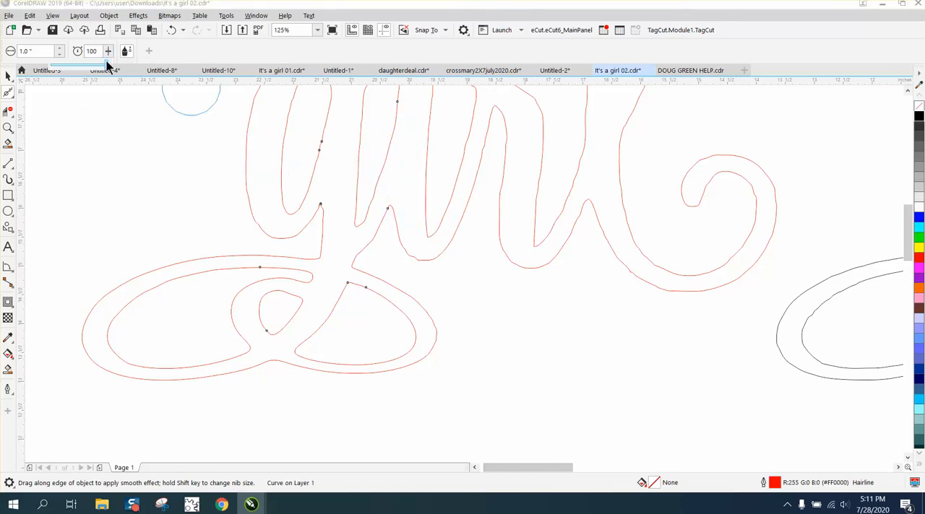
pyautogui.moveTo(104, 62); pyautogui.dragTo(81, 66)
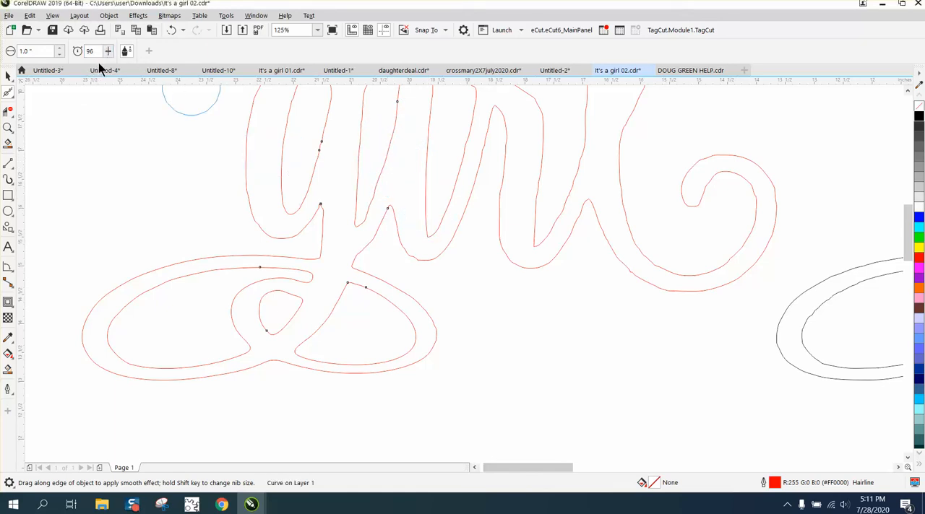
pyautogui.click(107, 52)
pyautogui.click(109, 52)
pyautogui.moveTo(105, 63); pyautogui.dragTo(85, 66)
# - Smooth the wobbly long edges of the middle letters in "girl" with the Smooth tool
pyautogui.click(8, 128)
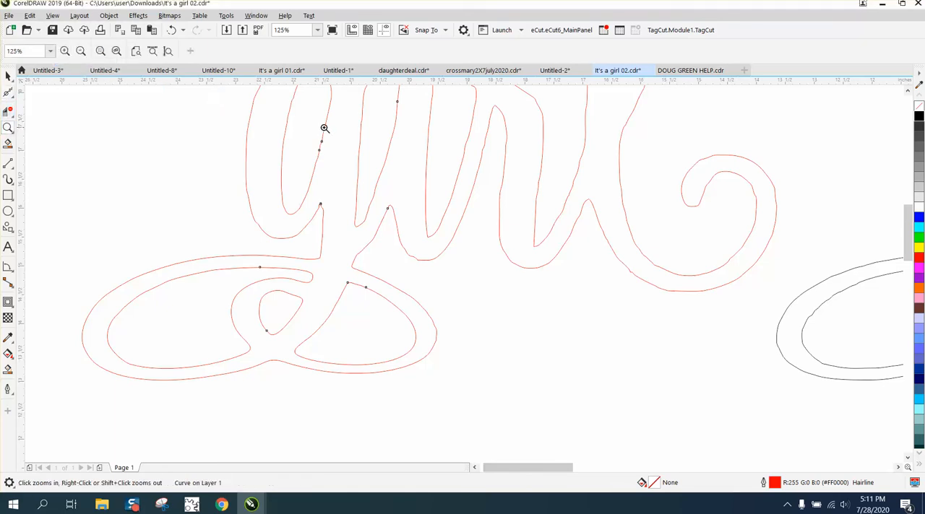
pyautogui.click(486, 200)
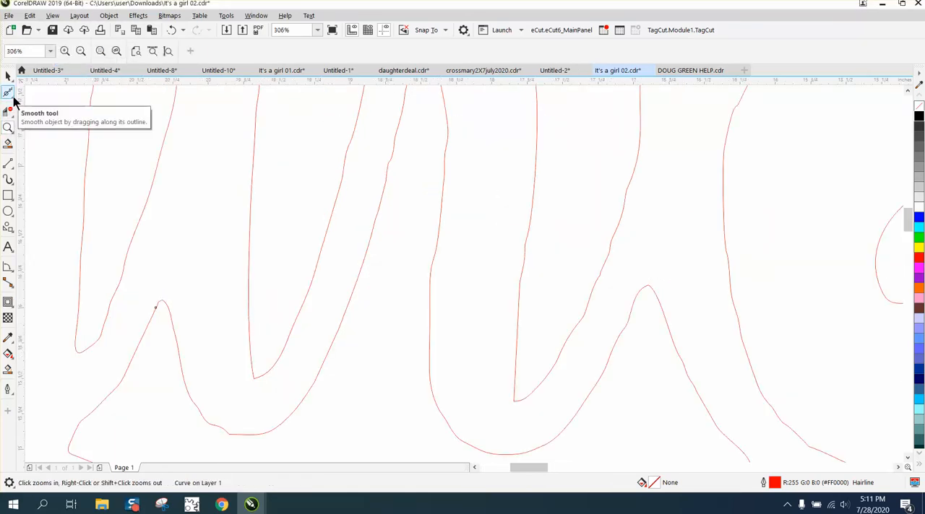
pyautogui.click(13, 98)
pyautogui.click(68, 110)
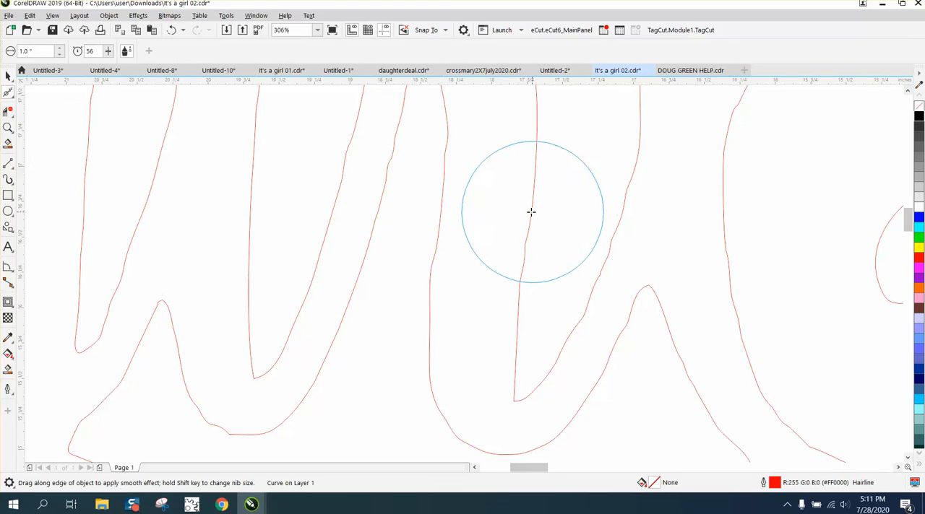
pyautogui.moveTo(531, 212)
pyautogui.mouseDown()
pyautogui.moveTo(527, 355)
pyautogui.moveTo(558, 341)
pyautogui.moveTo(605, 254)
pyautogui.moveTo(621, 163)
pyautogui.mouseUp()
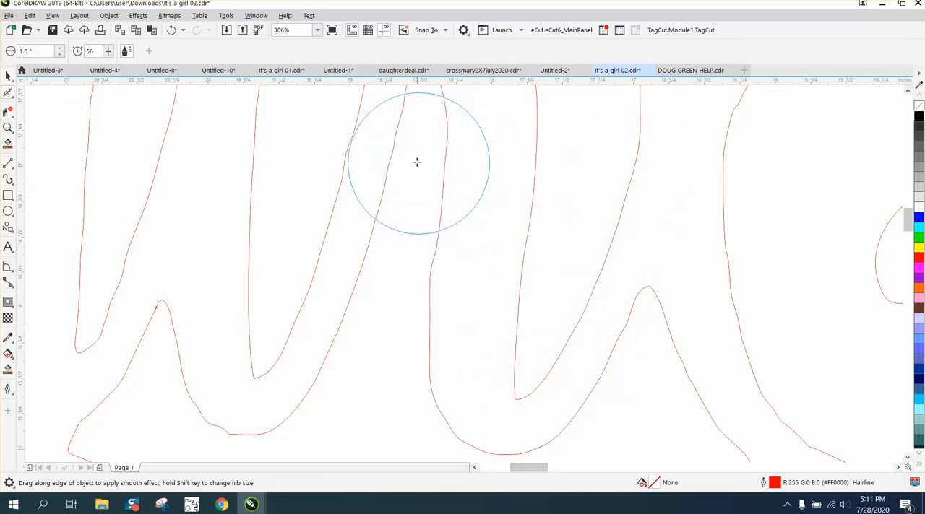
pyautogui.moveTo(417, 161)
pyautogui.mouseDown()
pyautogui.moveTo(367, 300)
pyautogui.moveTo(341, 357)
pyautogui.moveTo(267, 436)
pyautogui.moveTo(235, 433)
pyautogui.moveTo(317, 393)
pyautogui.mouseUp()
pyautogui.scroll(-1, 486, 377)
pyautogui.moveTo(486, 378); pyautogui.dragTo(419, 345)
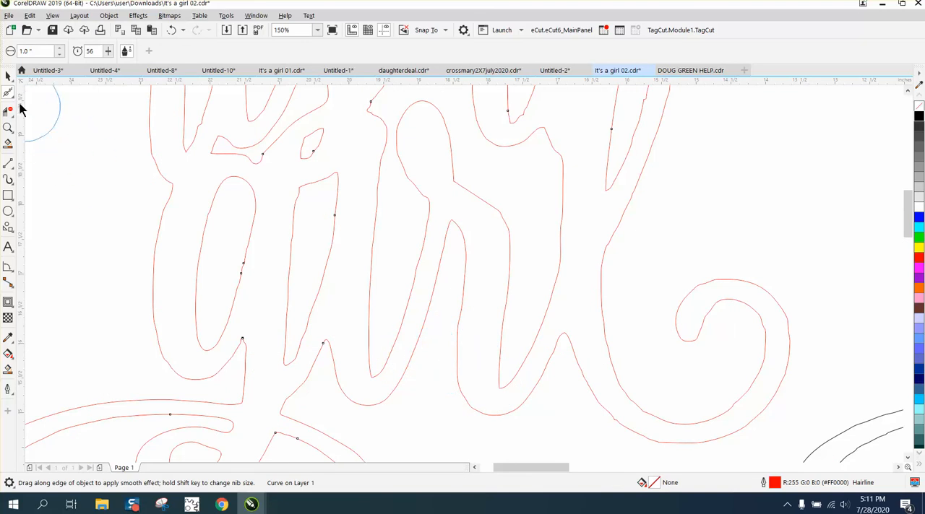
# - Use the Shape tool to delete the surplus nodes along both sides and the top edge of the i's narrow opening
pyautogui.click(9, 93)
pyautogui.click(25, 112)
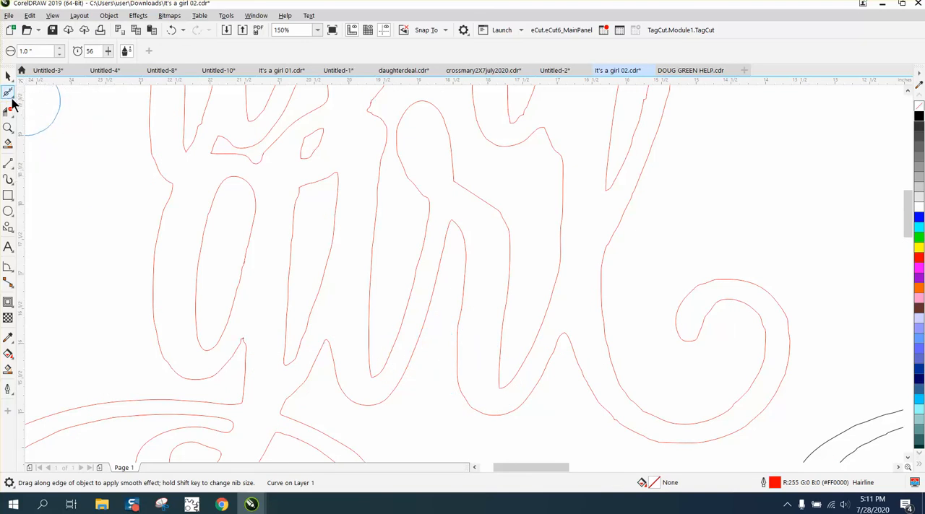
pyautogui.click(9, 94)
pyautogui.click(31, 97)
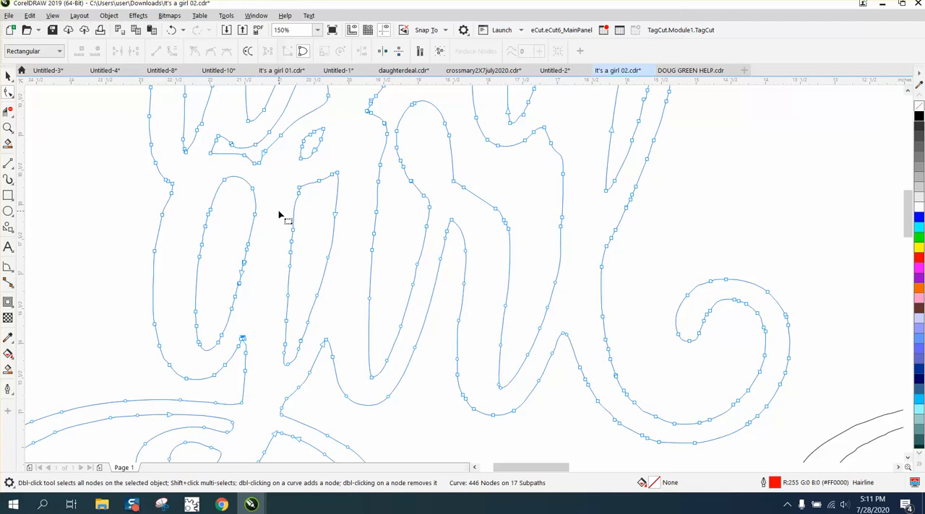
pyautogui.moveTo(355, 296); pyautogui.dragTo(356, 296)
pyautogui.press('Delete')
pyautogui.moveTo(333, 327); pyautogui.dragTo(334, 326)
pyautogui.press('Delete')
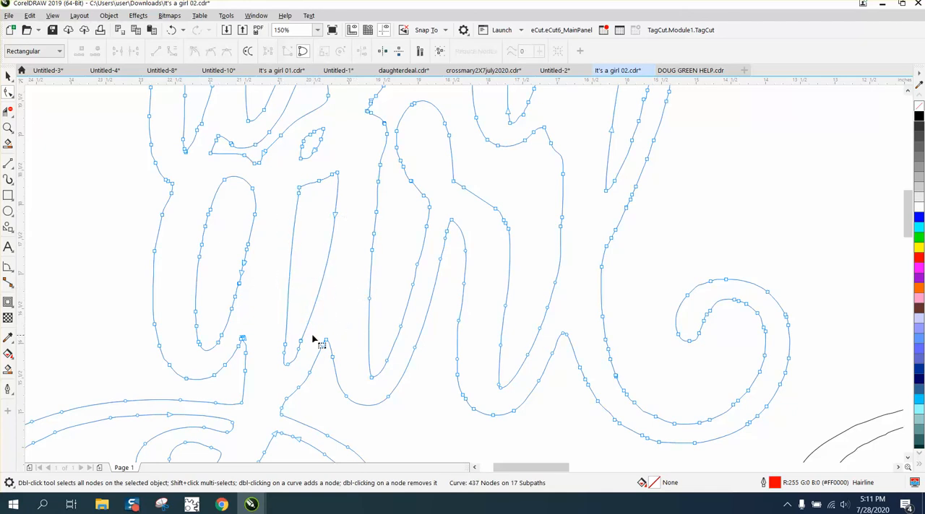
pyautogui.moveTo(297, 350); pyautogui.dragTo(297, 351)
pyautogui.press('Delete')
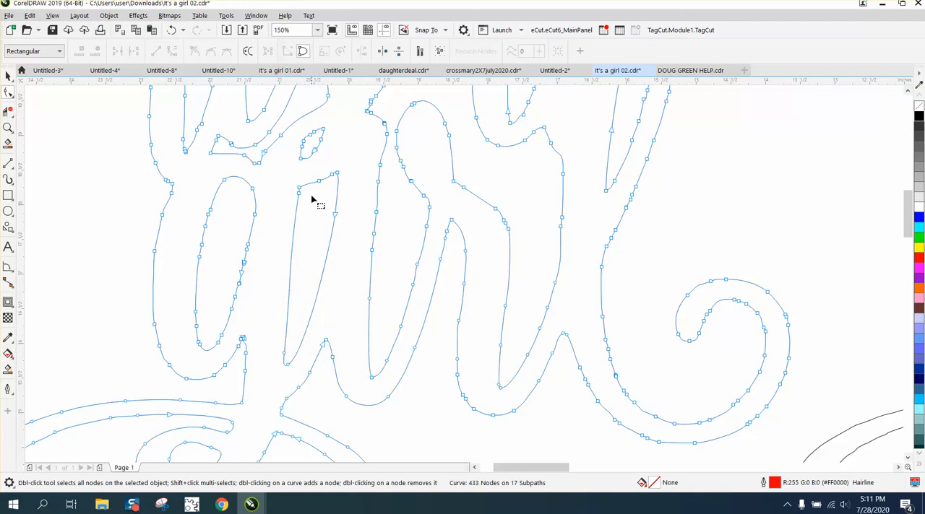
pyautogui.moveTo(327, 186); pyautogui.dragTo(330, 193)
pyautogui.press('Delete')
# - Delete the surplus nodes along both sides of the oval opening inside the g
pyautogui.moveTo(193, 205); pyautogui.dragTo(215, 275)
pyautogui.moveTo(264, 312); pyautogui.dragTo(265, 312)
pyautogui.press('Delete')
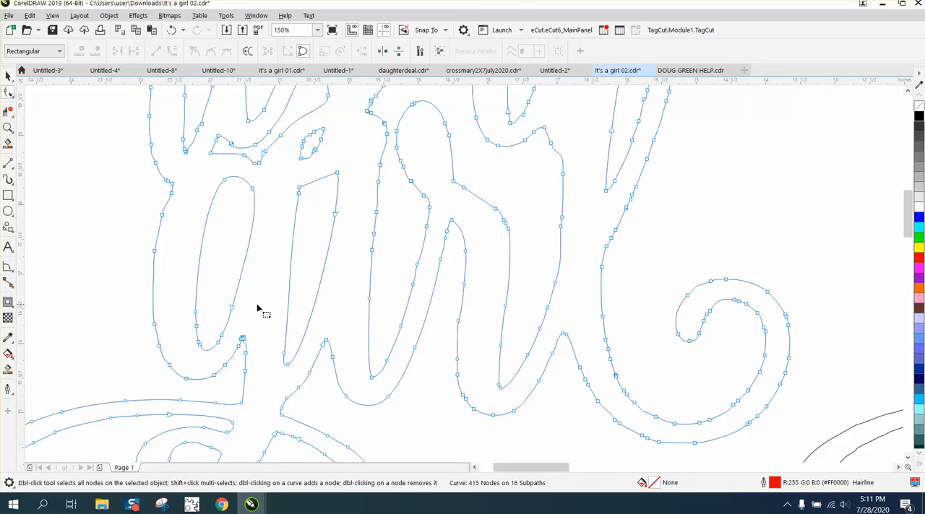
pyautogui.moveTo(208, 319); pyautogui.dragTo(181, 328)
pyautogui.press('Delete')
# - Delete the surplus nodes along the outer left edge and bottom curve of the g's bowl
pyautogui.moveTo(135, 209); pyautogui.dragTo(178, 346)
pyautogui.press('Delete')
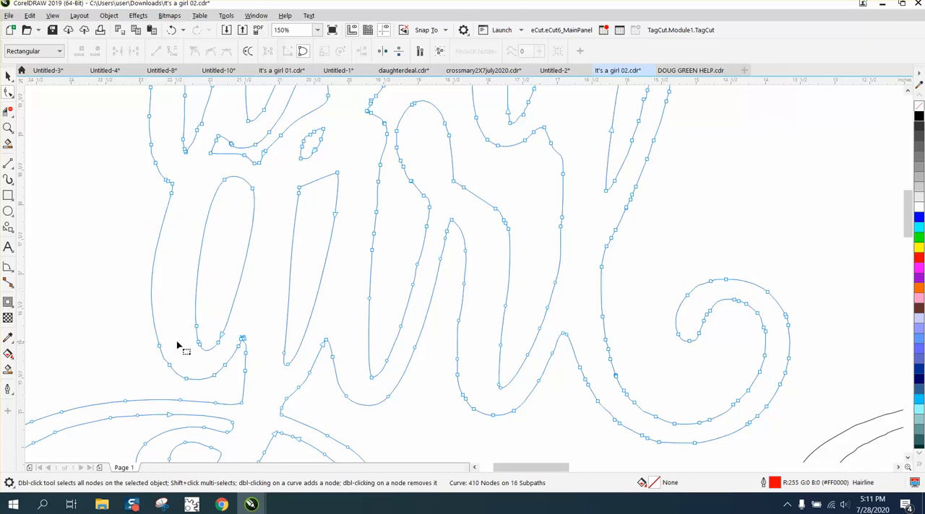
pyautogui.press('Delete')
pyautogui.moveTo(163, 377); pyautogui.dragTo(228, 380)
pyautogui.press('Delete')
# - Delete the tiny stray loop at the tip where the g's bowl meets its descending stem
pyautogui.click(8, 128)
pyautogui.moveTo(241, 335); pyautogui.dragTo(276, 360)
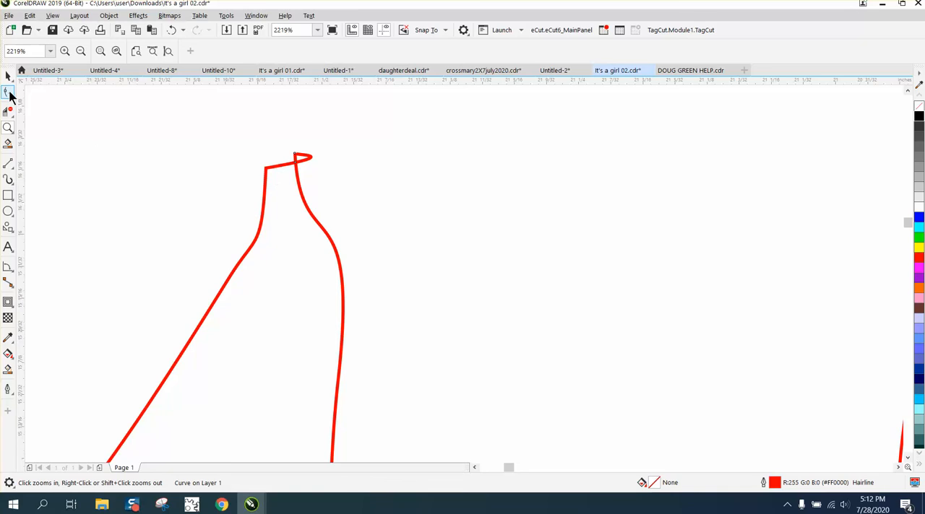
pyautogui.click(9, 94)
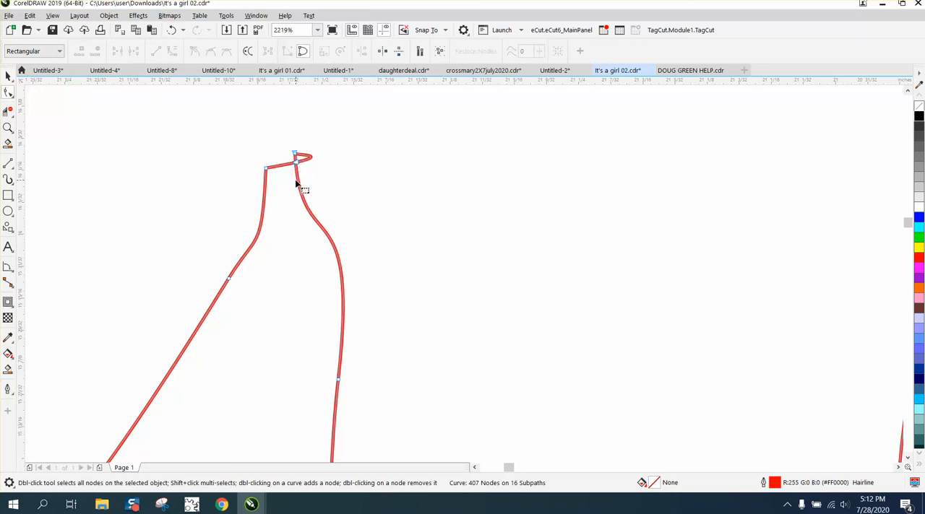
pyautogui.scroll(-2, 313, 206)
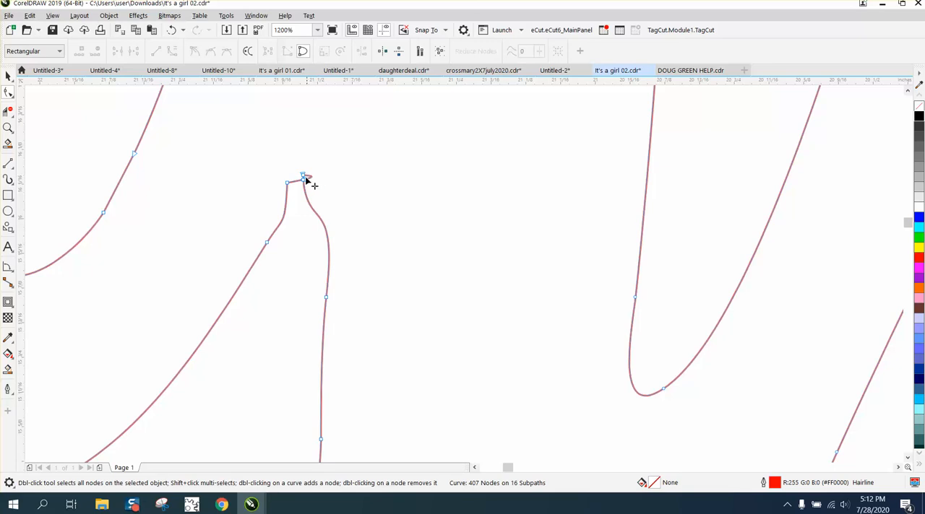
pyautogui.scroll(-2, 332, 233)
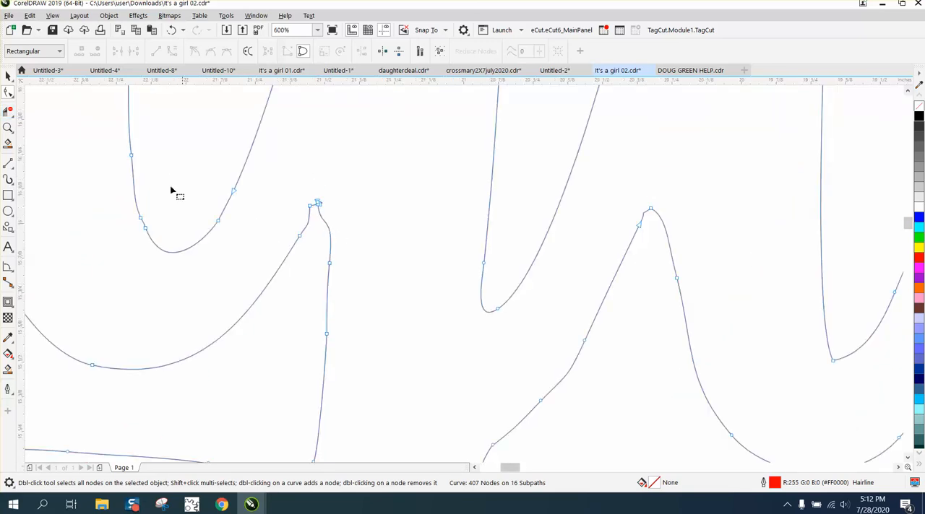
pyautogui.click(8, 127)
pyautogui.moveTo(284, 191); pyautogui.dragTo(370, 248)
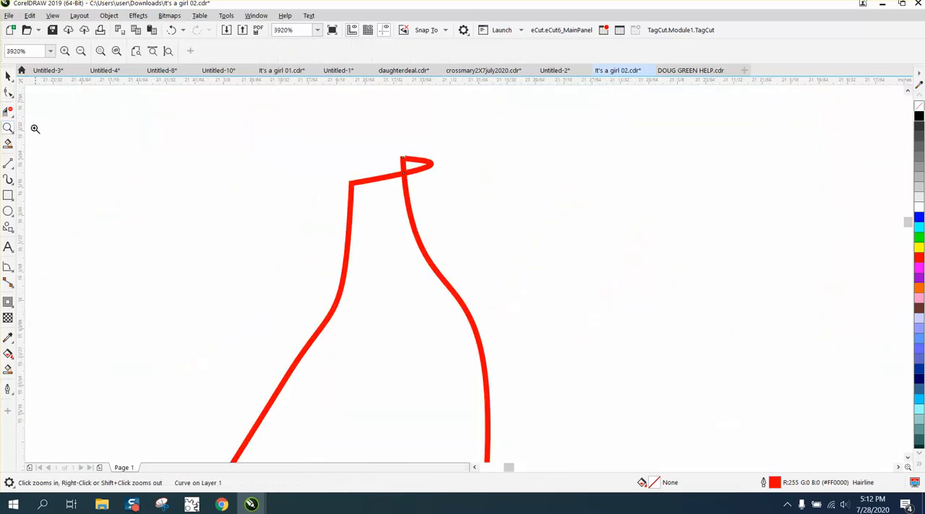
pyautogui.click(8, 91)
pyautogui.moveTo(407, 177); pyautogui.dragTo(391, 141)
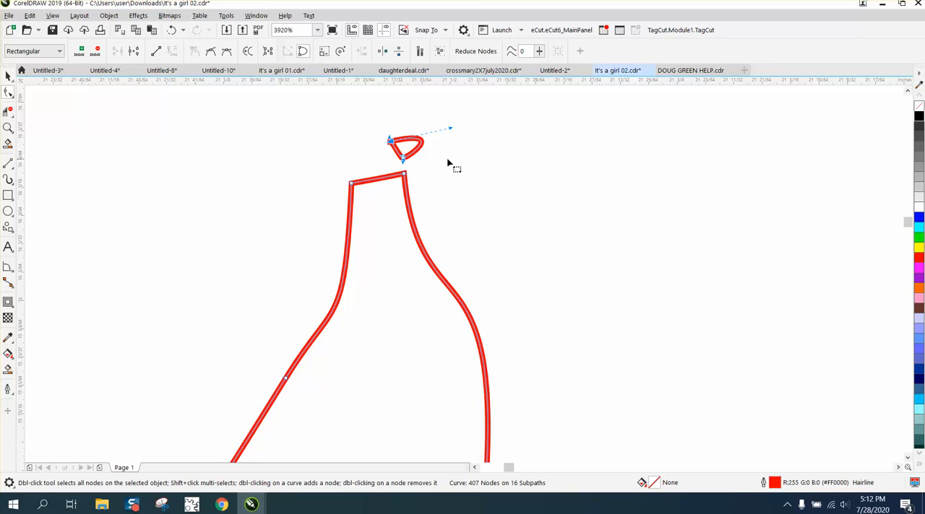
pyautogui.press('Delete')
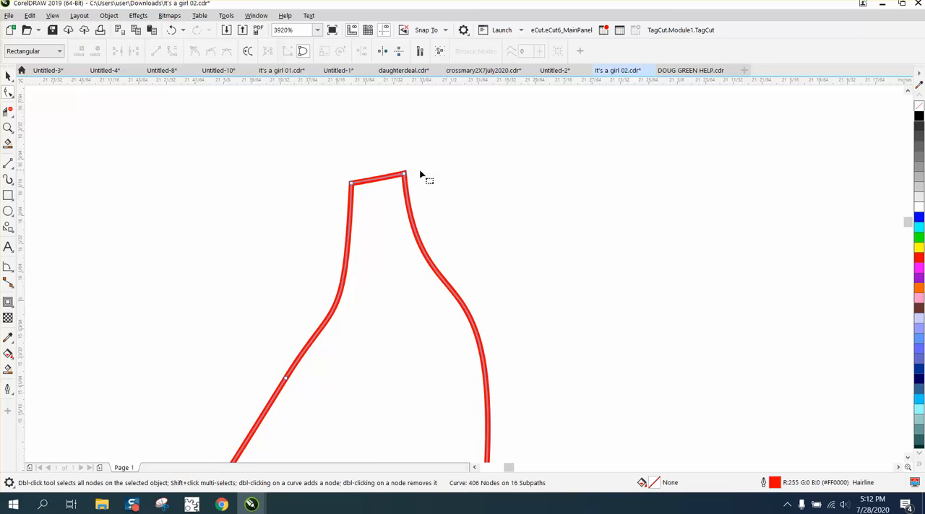
pyautogui.click(9, 92)
pyautogui.click(37, 109)
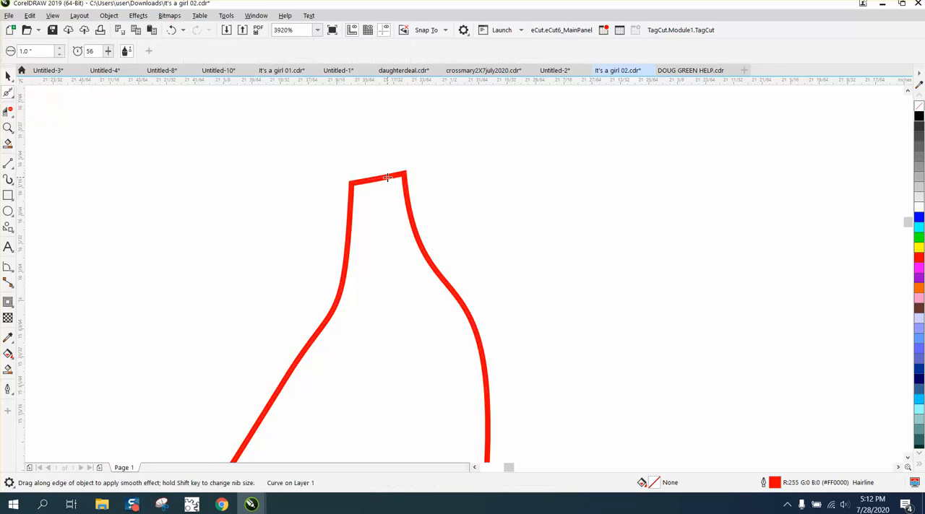
pyautogui.scroll(-8, 388, 177)
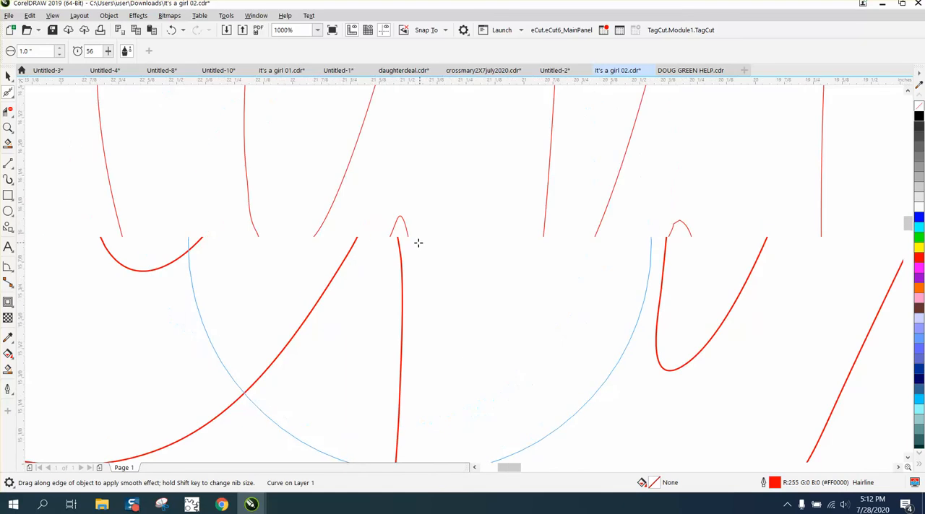
pyautogui.scroll(-5, 511, 296)
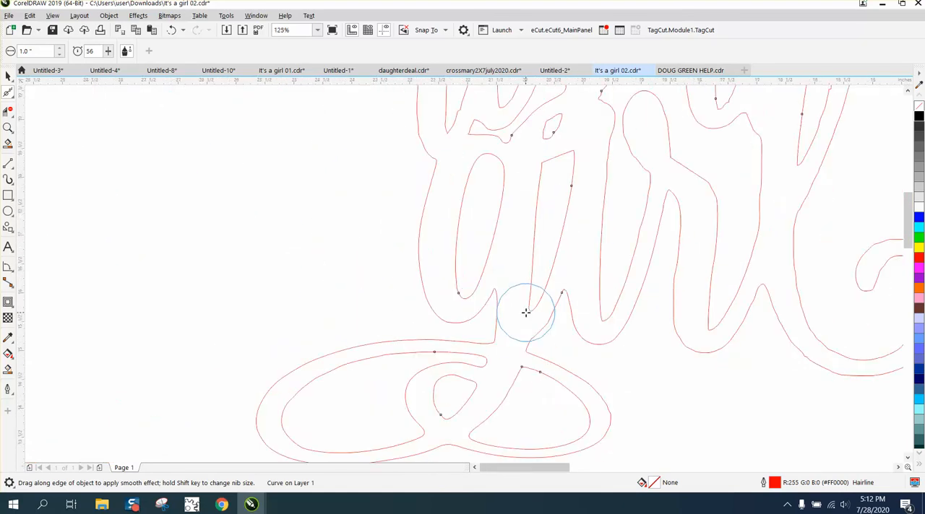
pyautogui.scroll(-2, 526, 312)
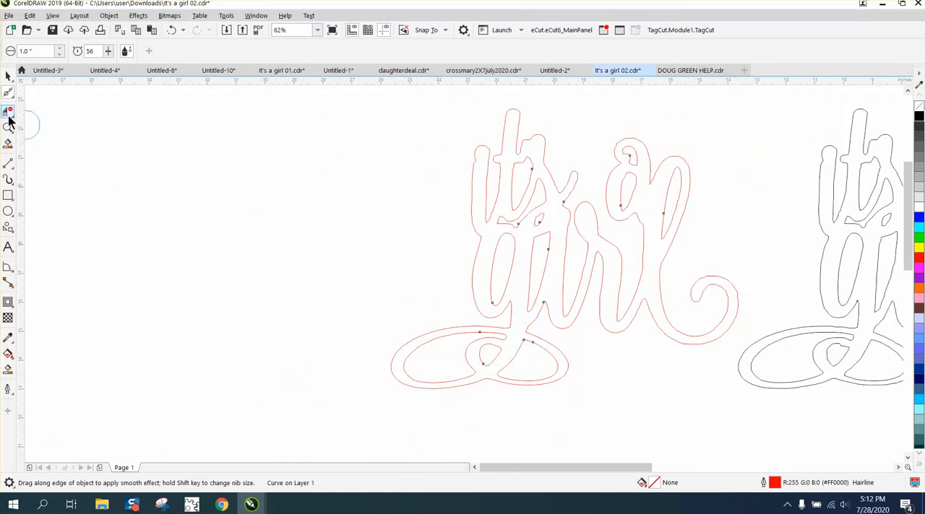
pyautogui.click(14, 100)
pyautogui.click(72, 95)
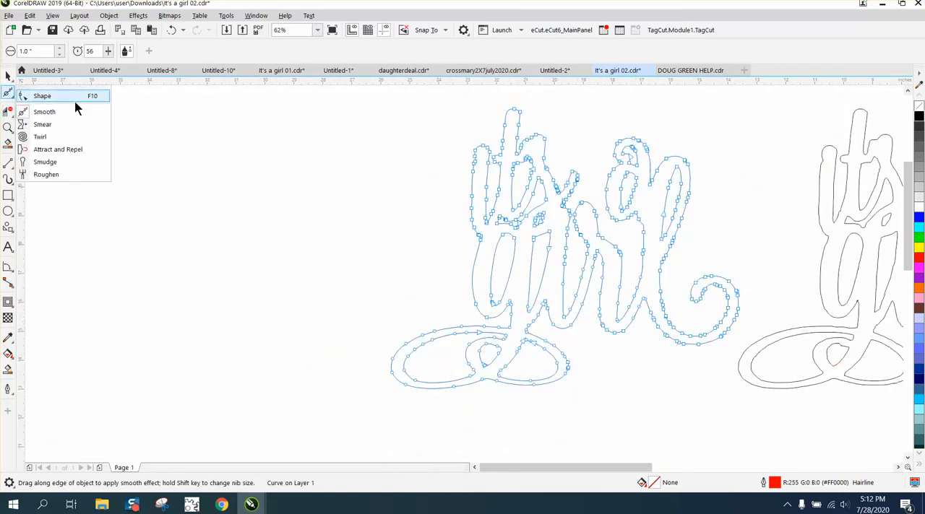
pyautogui.click(8, 110)
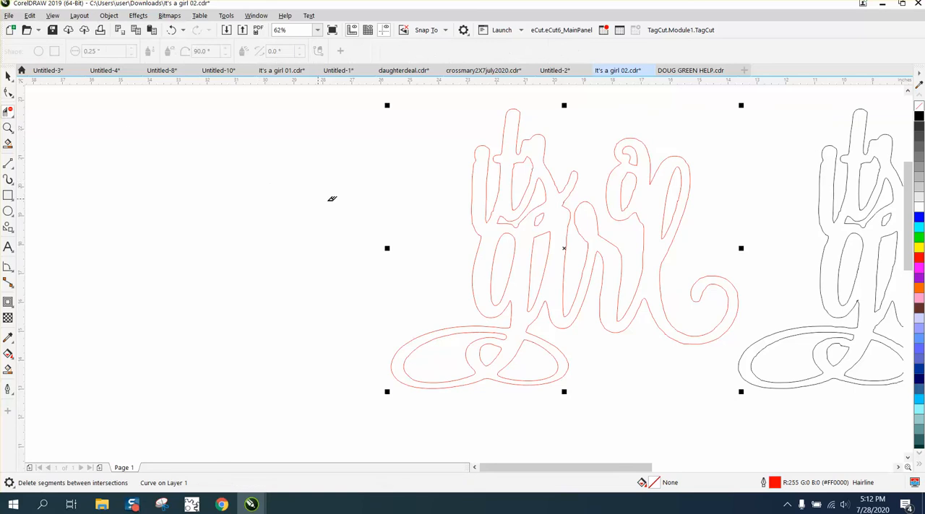
# - Try setting the curve smoothness to 20 for all nodes of the red lettering and making them smooth nodes
pyautogui.scroll(-2, 385, 205)
pyautogui.press('F10')
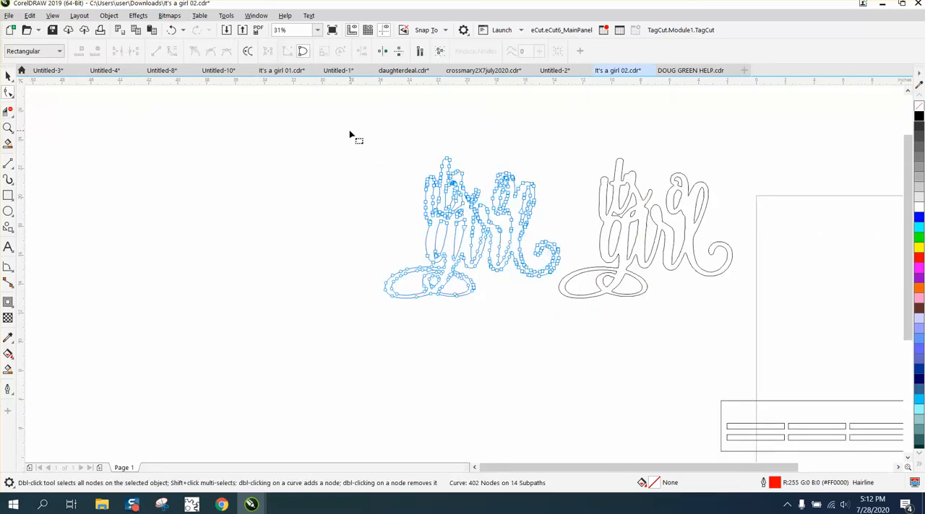
pyautogui.moveTo(353, 135); pyautogui.dragTo(574, 334)
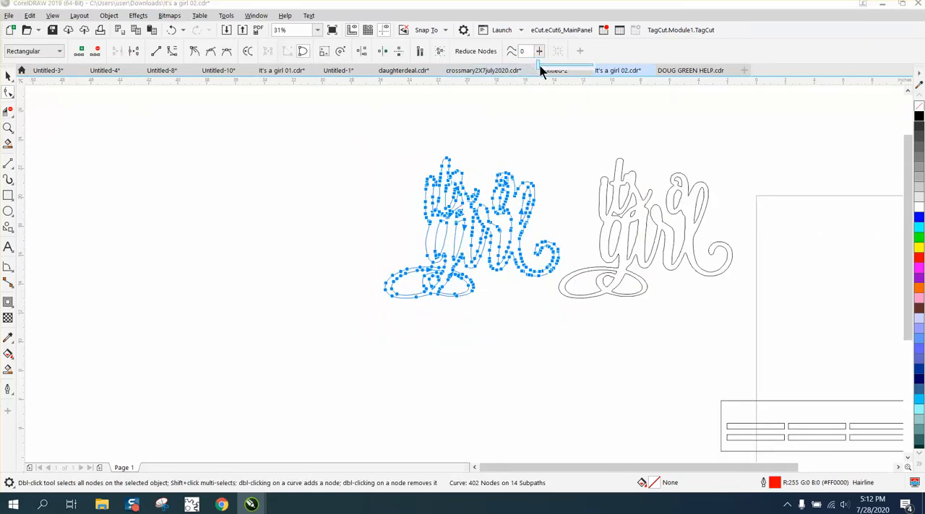
pyautogui.moveTo(529, 52); pyautogui.dragTo(513, 54)
pyautogui.write('10')
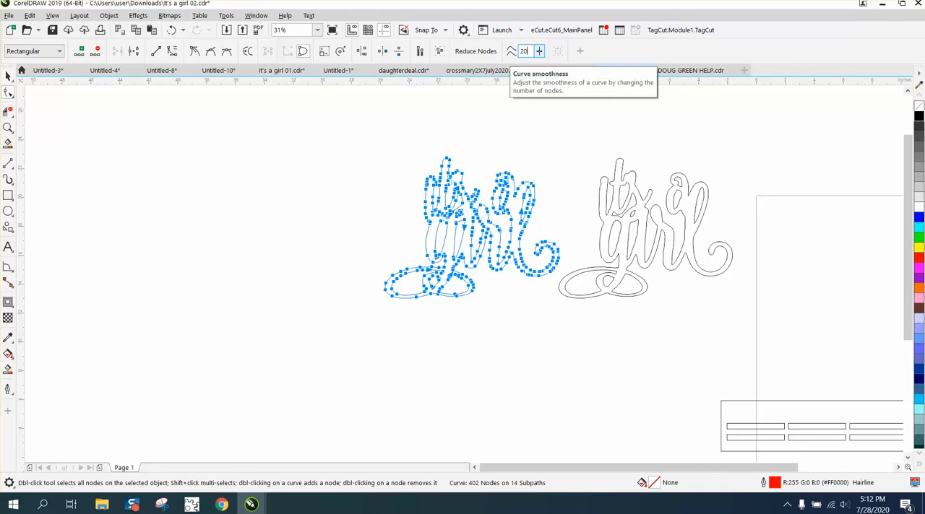
pyautogui.press('Return')
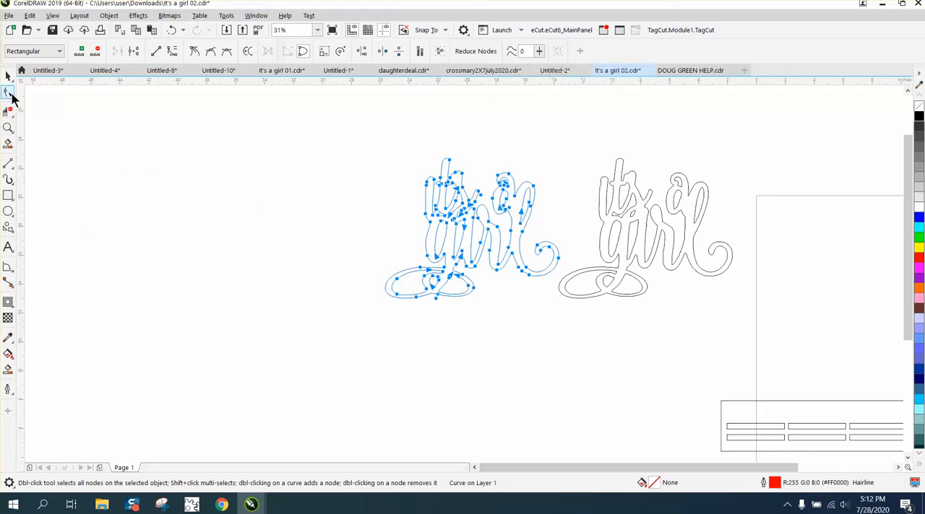
pyautogui.moveTo(383, 149); pyautogui.dragTo(573, 331)
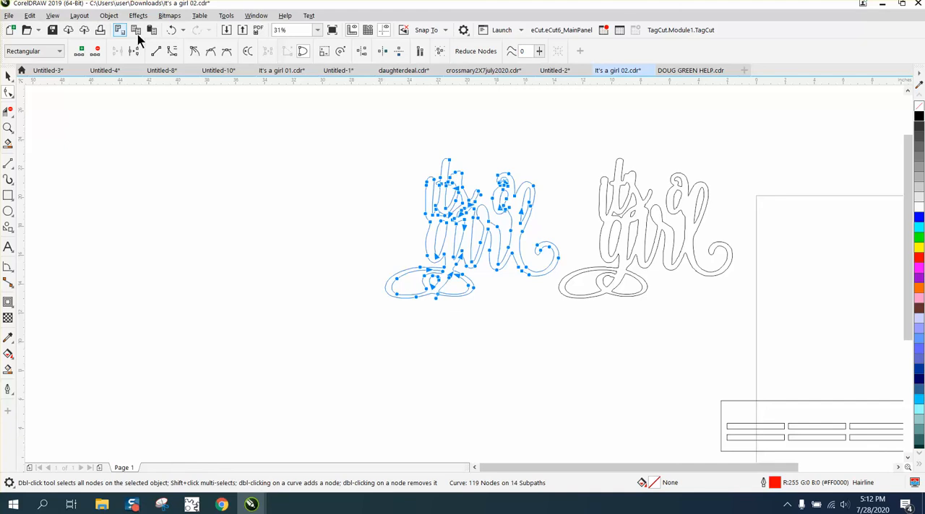
pyautogui.click(210, 50)
# - Select all nodes of the red lettering and flourish and apply Reduce Nodes to simplify the whole outline
pyautogui.moveTo(370, 140); pyautogui.dragTo(578, 338)
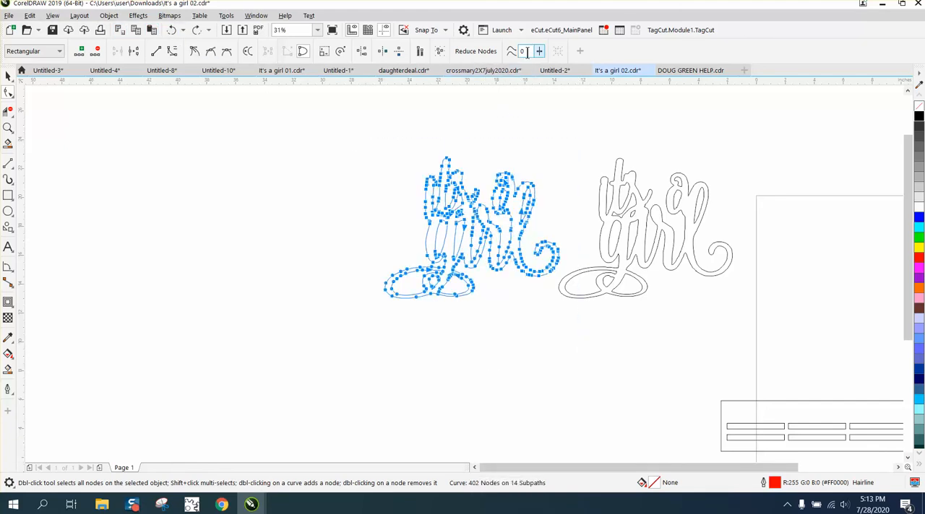
pyautogui.click(499, 51)
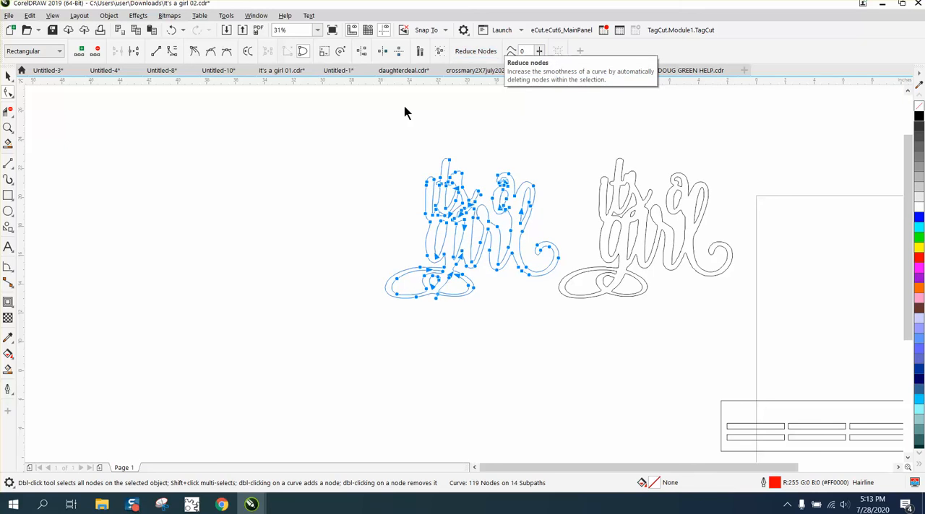
pyautogui.click(8, 127)
pyautogui.click(605, 315)
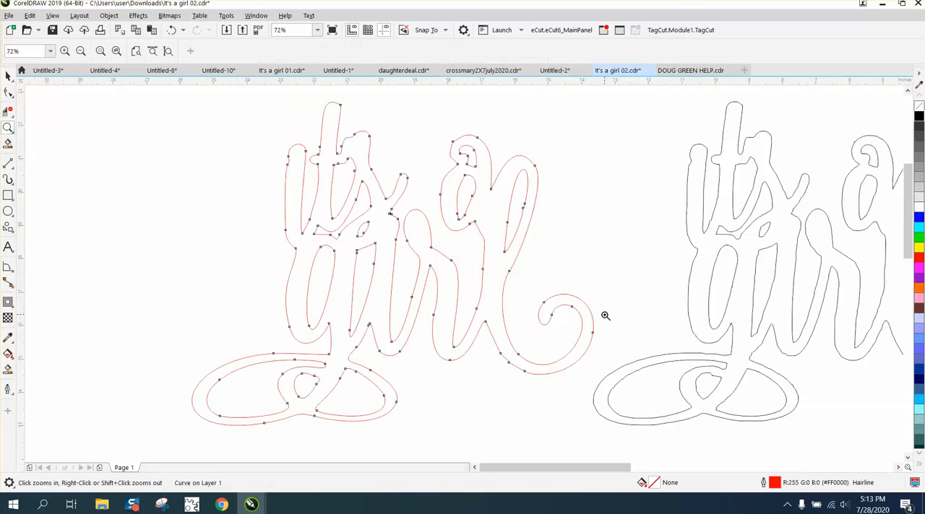
pyautogui.rightClick(363, 349)
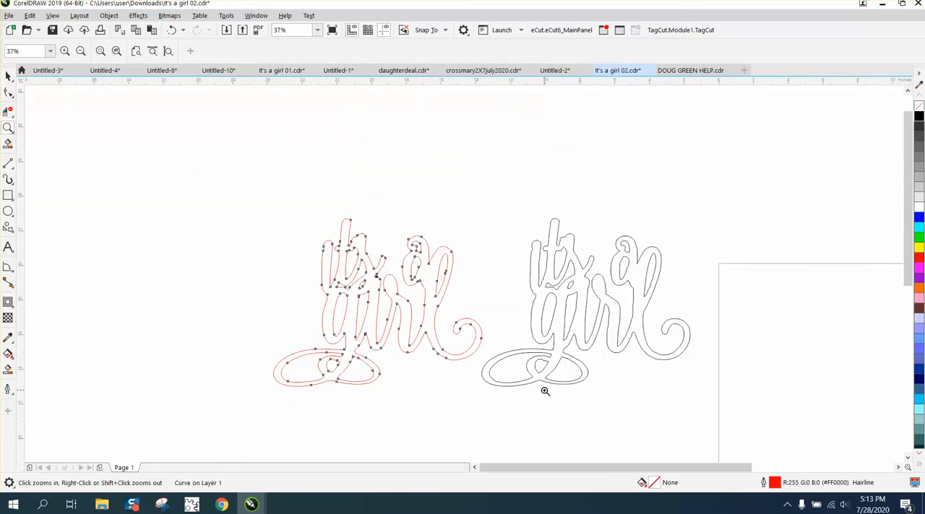
pyautogui.rightClick(529, 365)
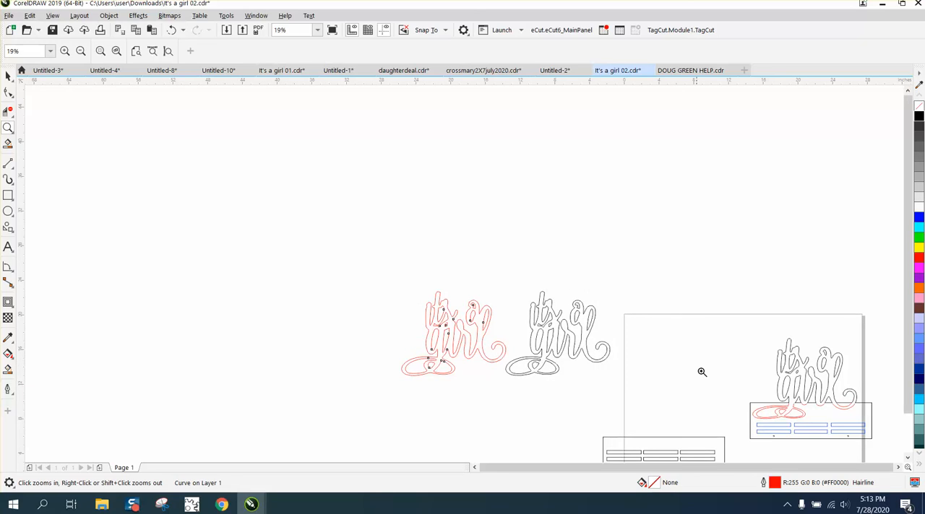
pyautogui.rightClick(503, 360)
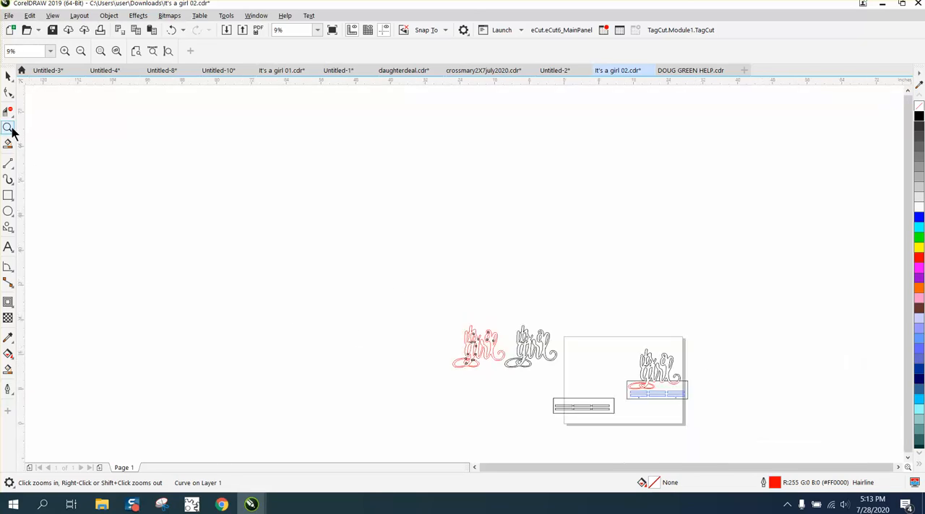